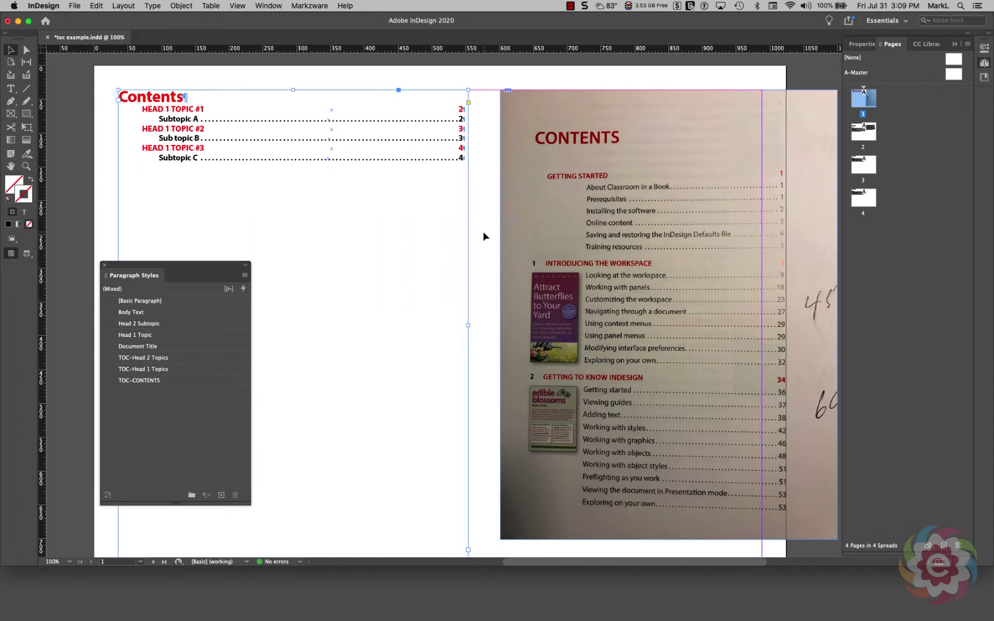
# - Place the text cursor in the HEAD 1 TOPIC #1 contents line and show its tab settings
pyautogui.click(669, 315)
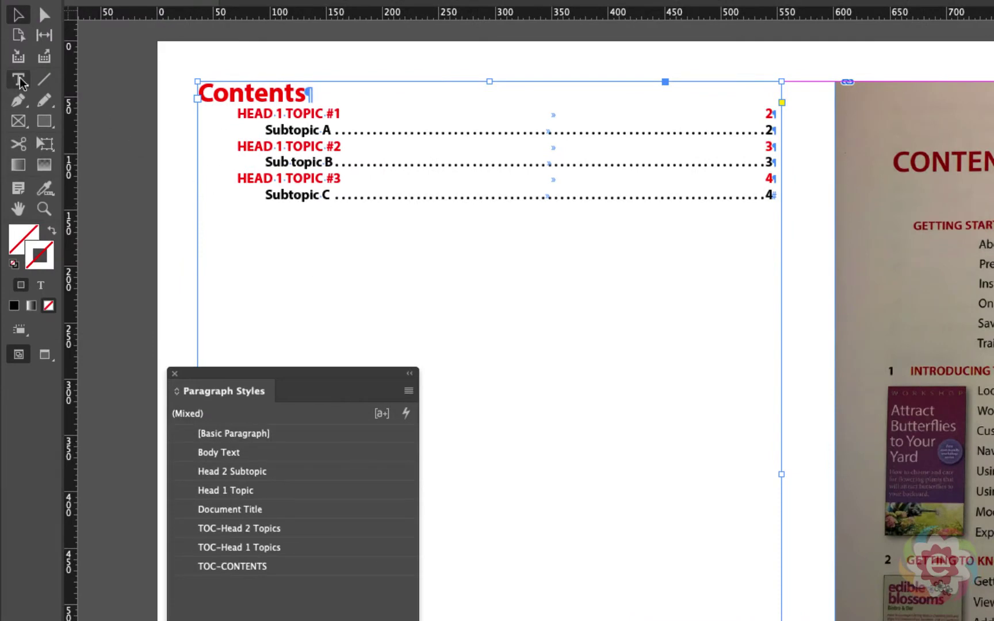
pyautogui.click(18, 79)
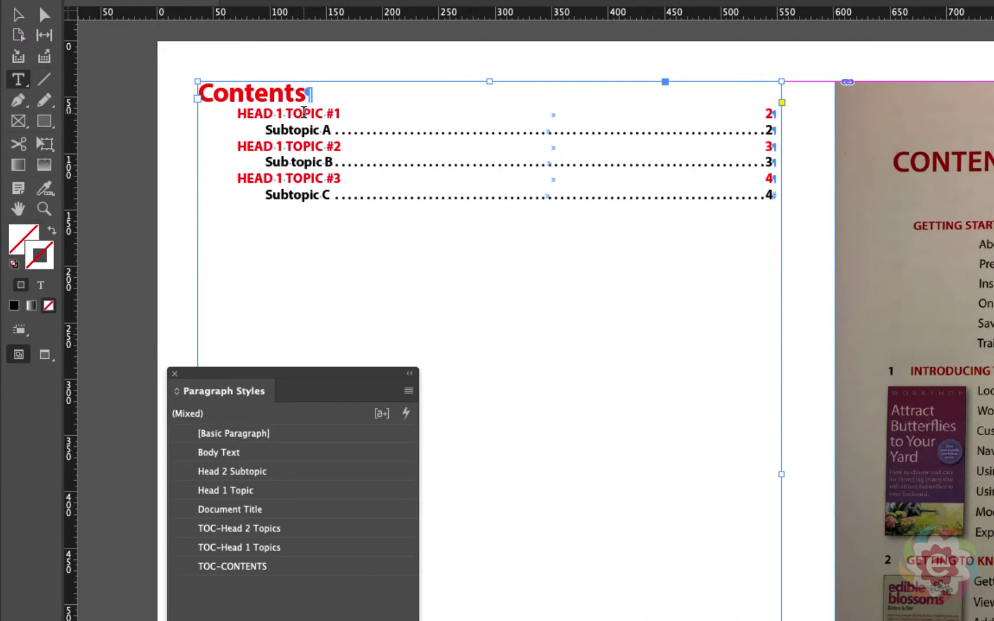
pyautogui.click(301, 112)
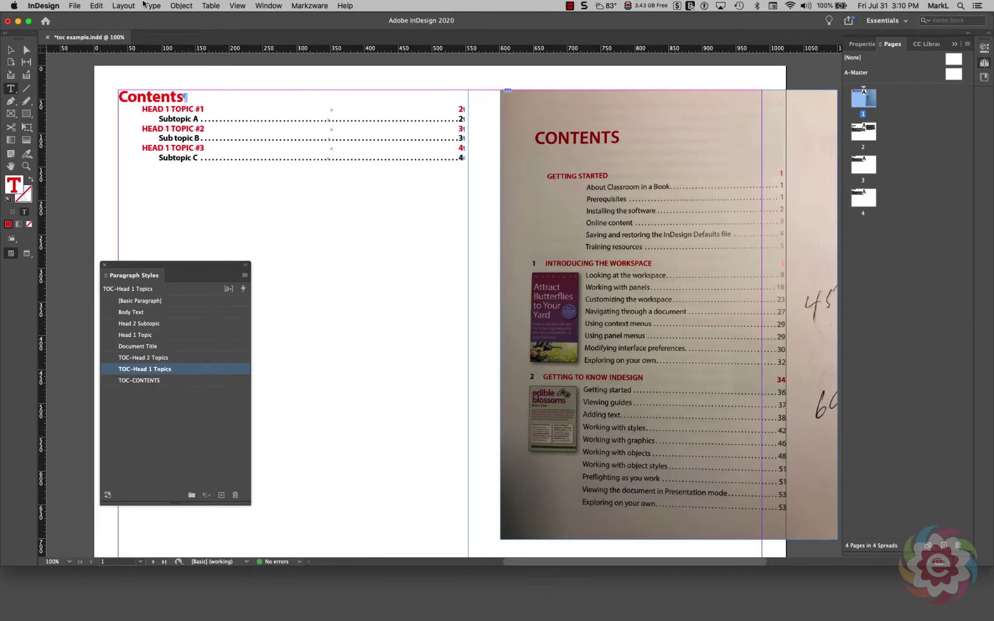
pyautogui.click(152, 5)
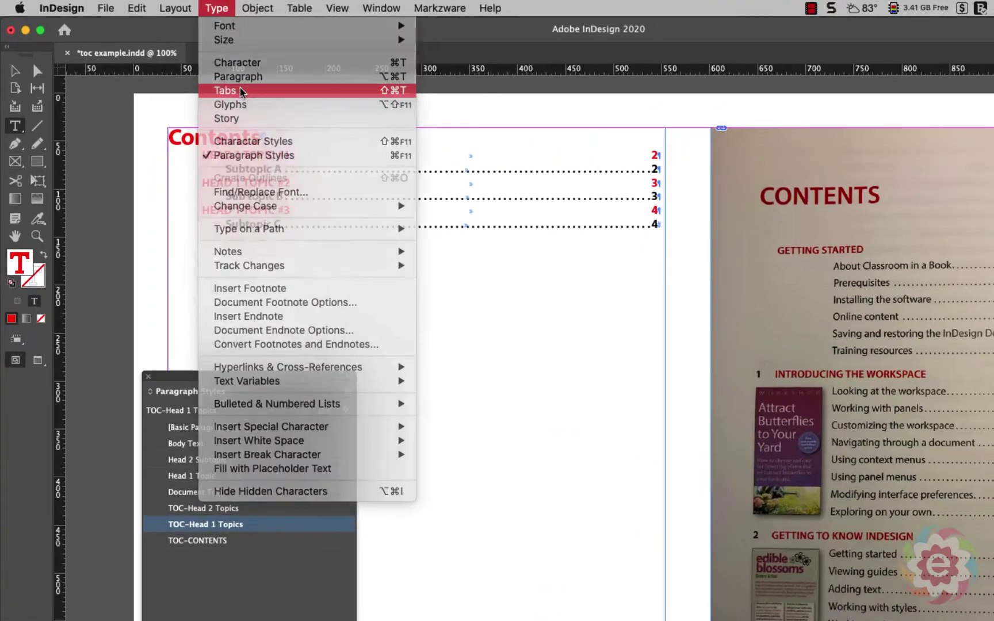
pyautogui.click(241, 91)
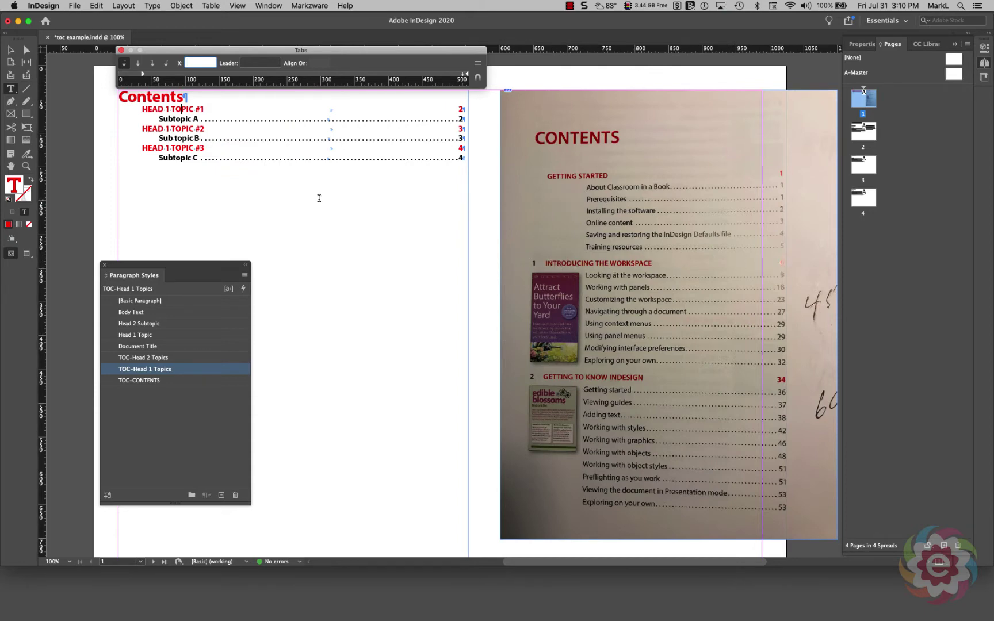
# - Remove the leader from the 510 px tab stop of the Subtopic A contents line
pyautogui.click(186, 119)
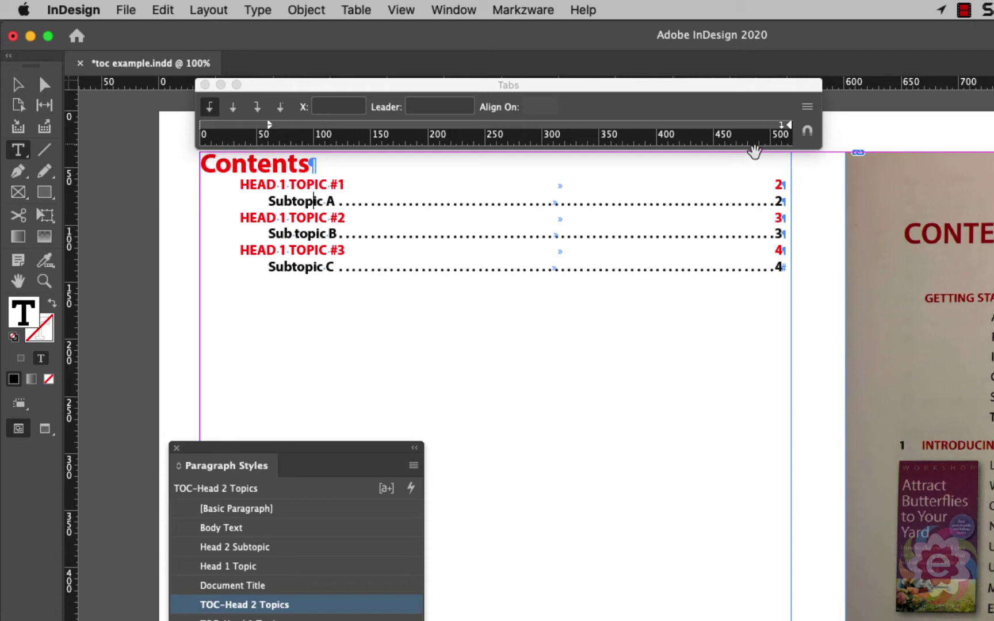
pyautogui.click(783, 126)
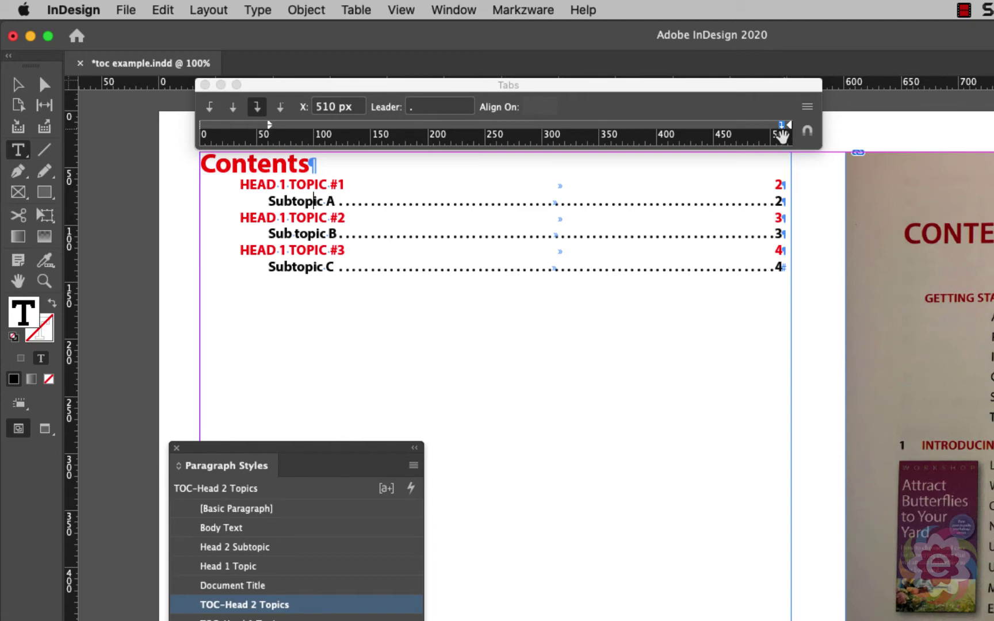
pyautogui.click(437, 108)
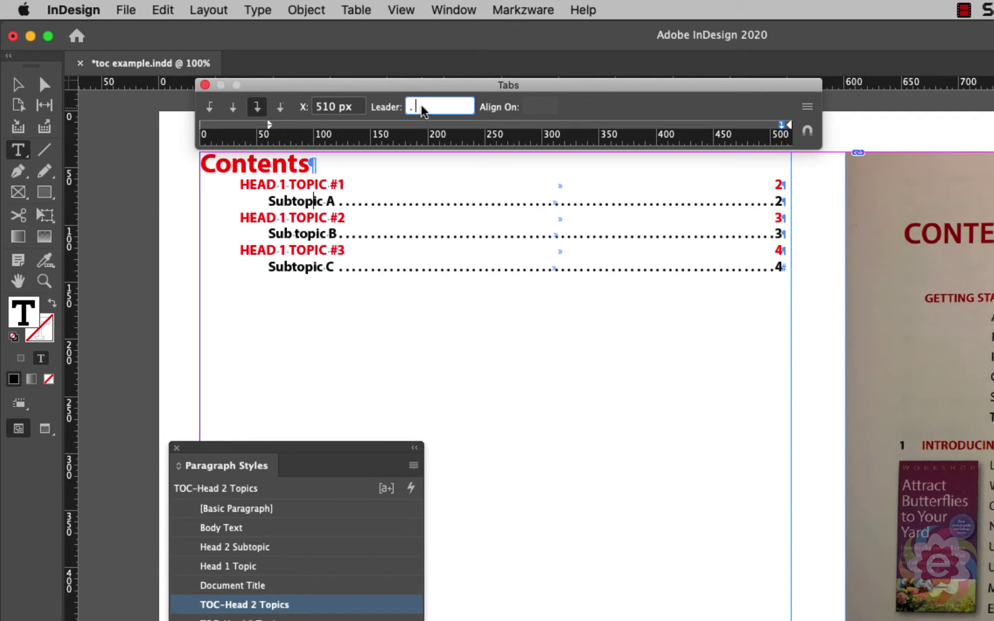
pyautogui.moveTo(423, 109); pyautogui.dragTo(406, 107)
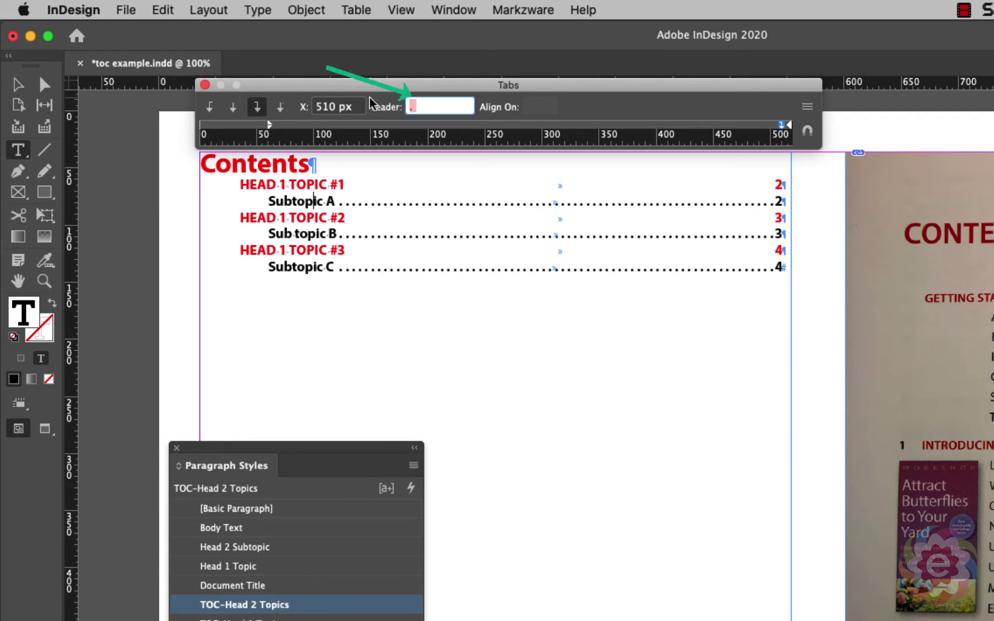
pyautogui.press('BackSpace')
pyautogui.press('Tab')
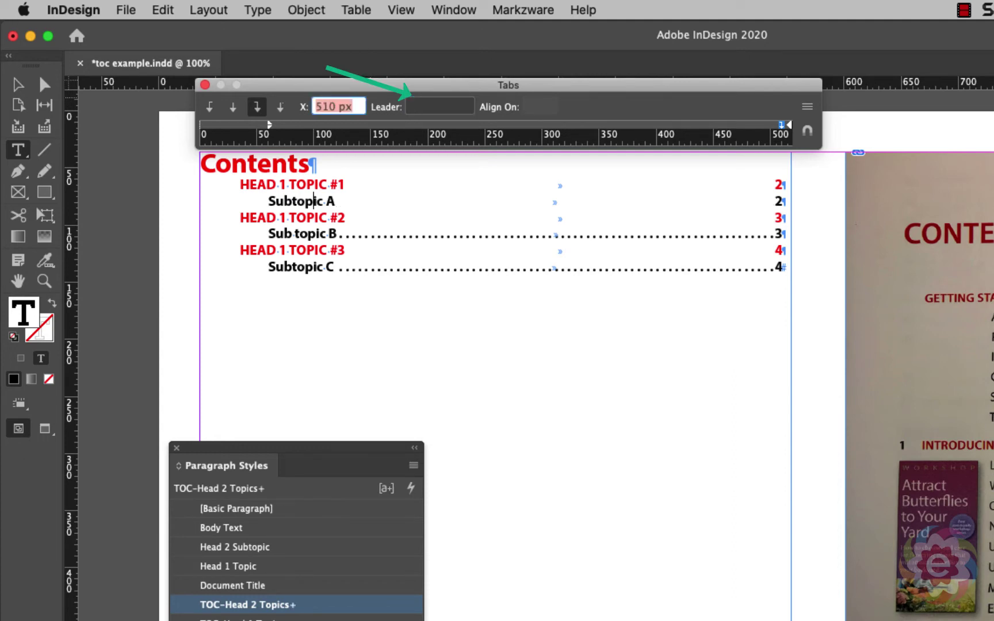
# - Set the leader of Subtopic A's 510 px tab stop to a period followed by a space
pyautogui.click(445, 108)
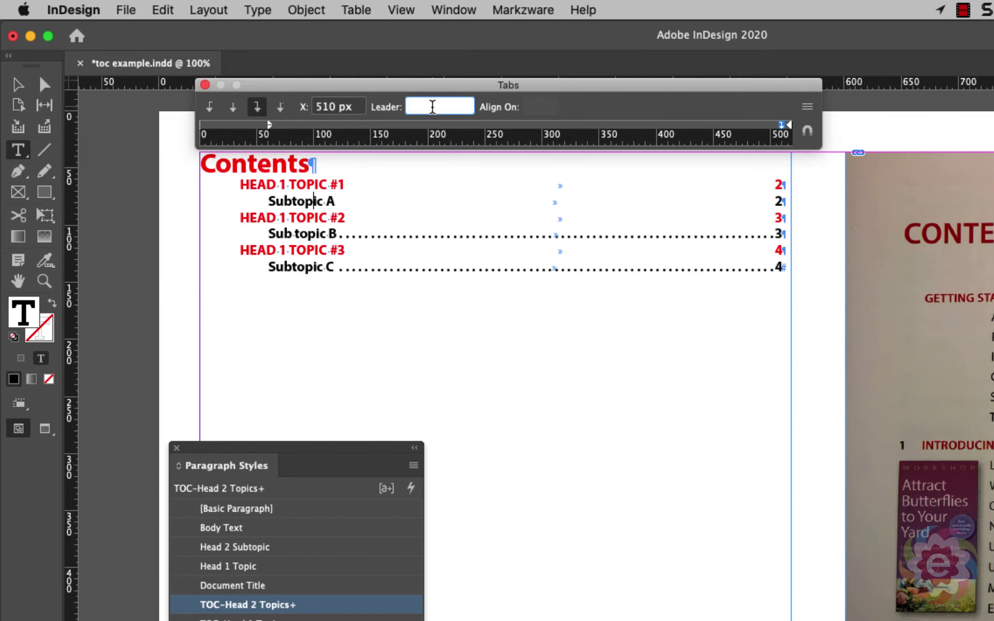
pyautogui.write('.')
pyautogui.press('Return')
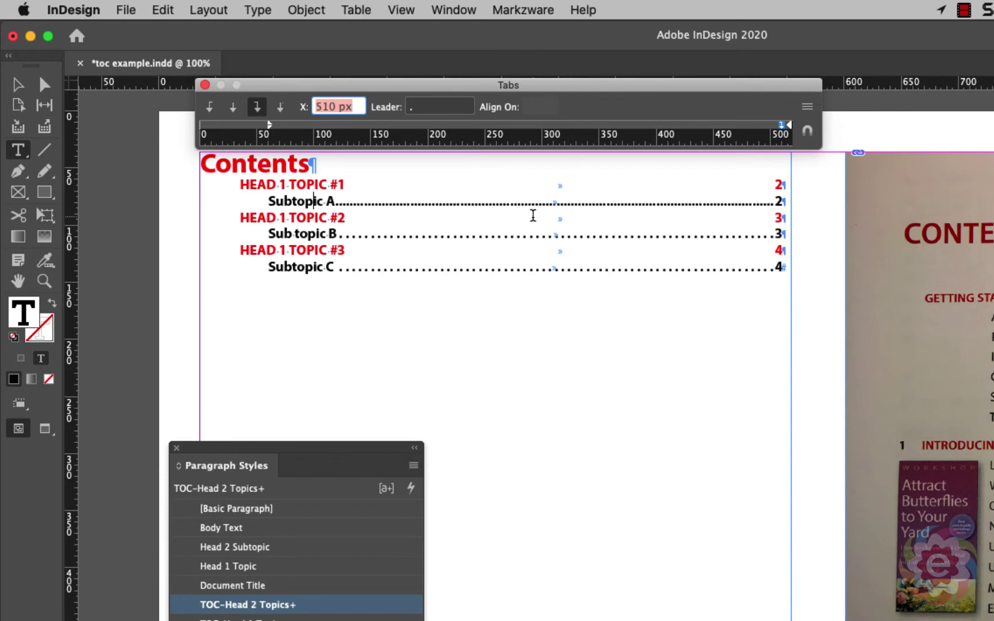
pyautogui.click(426, 110)
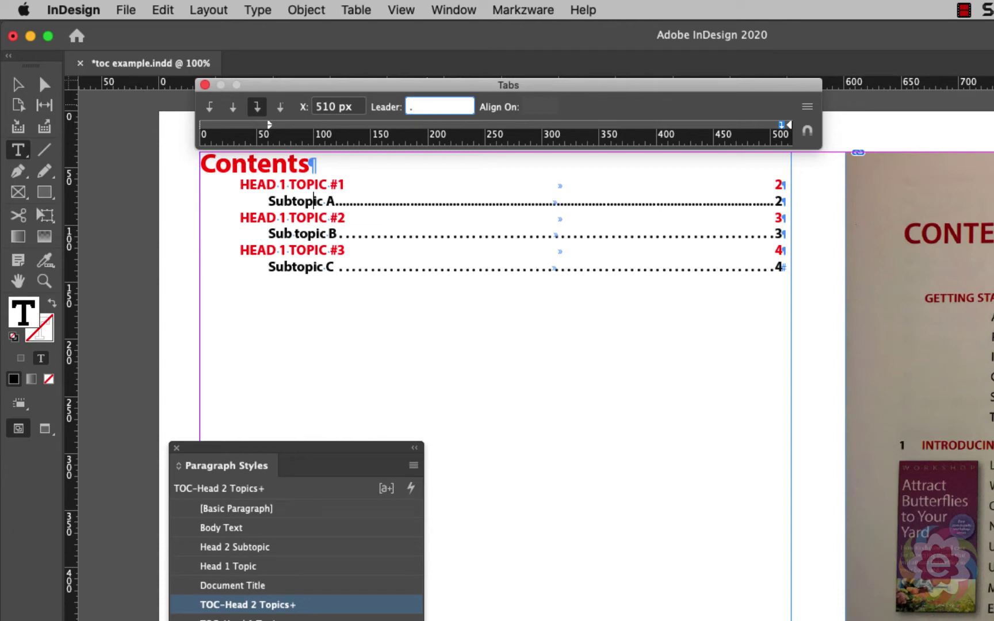
pyautogui.press('Return')
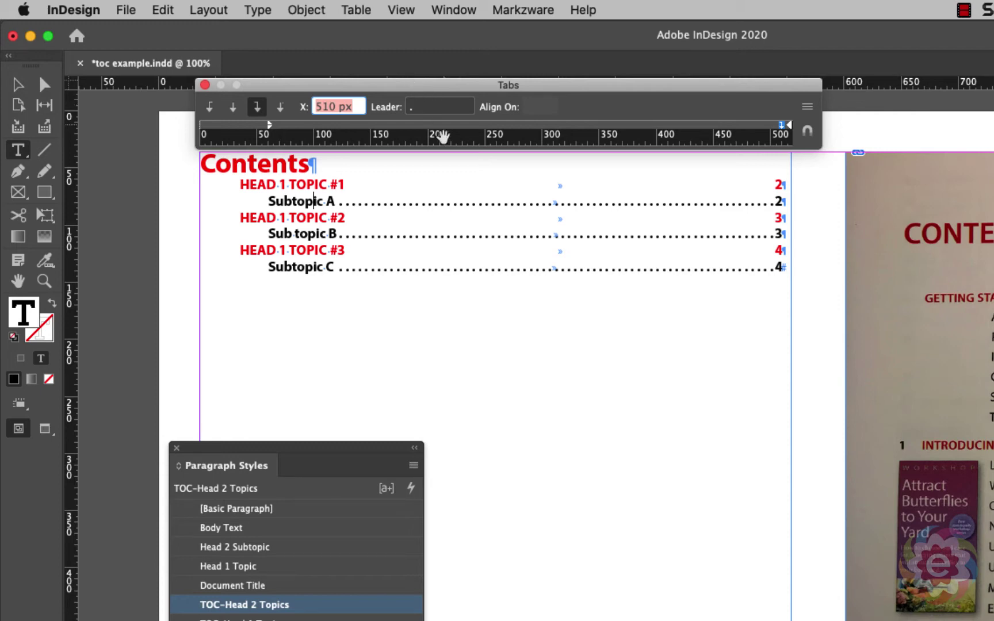
# - Try a leader of a space followed by a period on the Subtopic A tab stop, and undo it
pyautogui.click(417, 108)
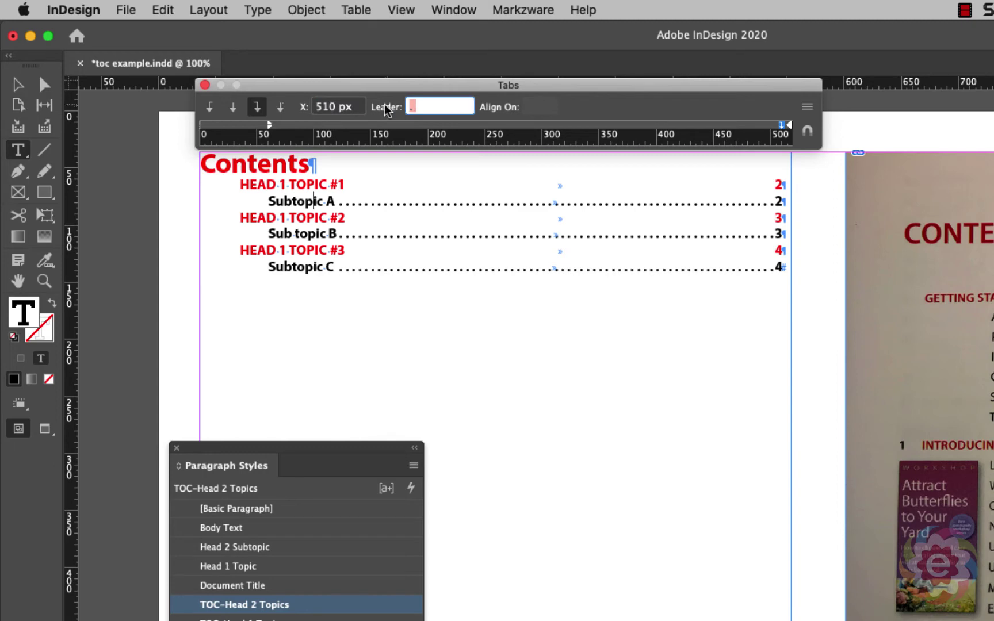
pyautogui.press('BackSpace')
pyautogui.press('Tab')
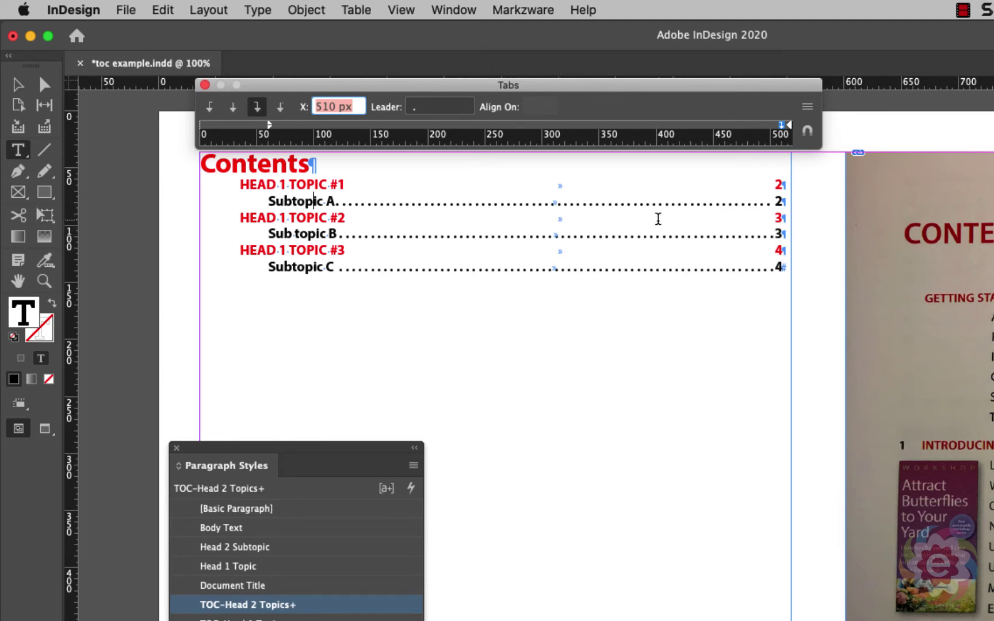
pyautogui.press('super+z')
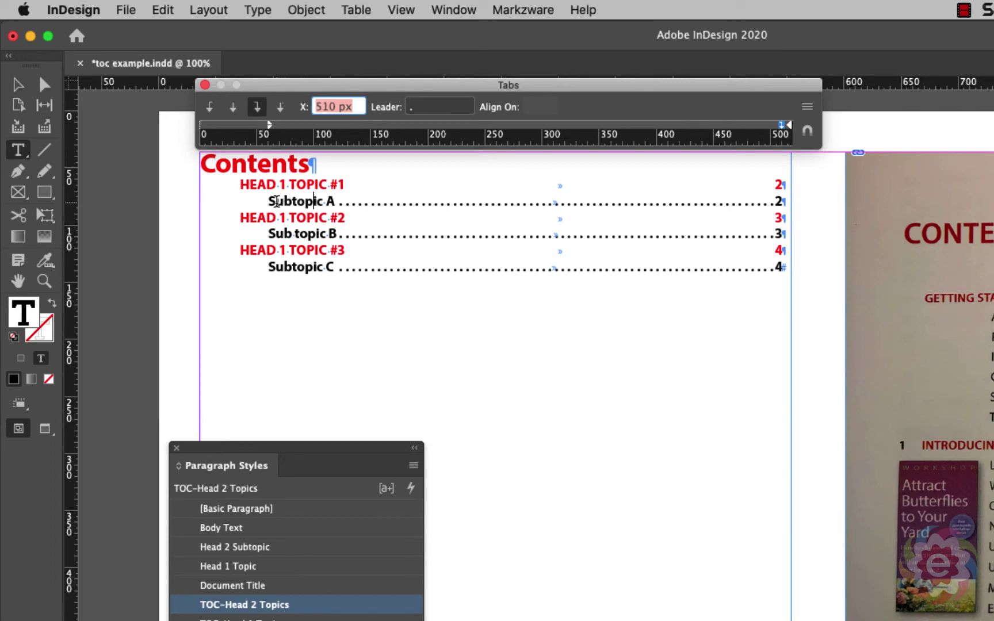
# - Check the tab settings of the Subtopic A, HEAD 1 TOPIC #1 and Contents lines, and close the tab settings
pyautogui.moveTo(277, 200); pyautogui.dragTo(448, 202)
pyautogui.tripleClick(490, 201)
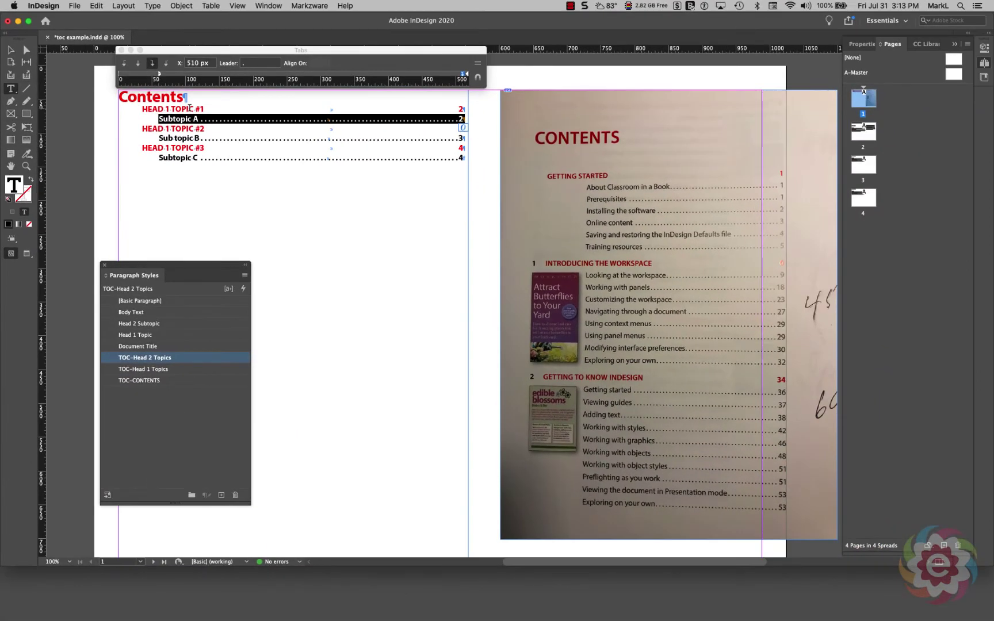
pyautogui.click(190, 107)
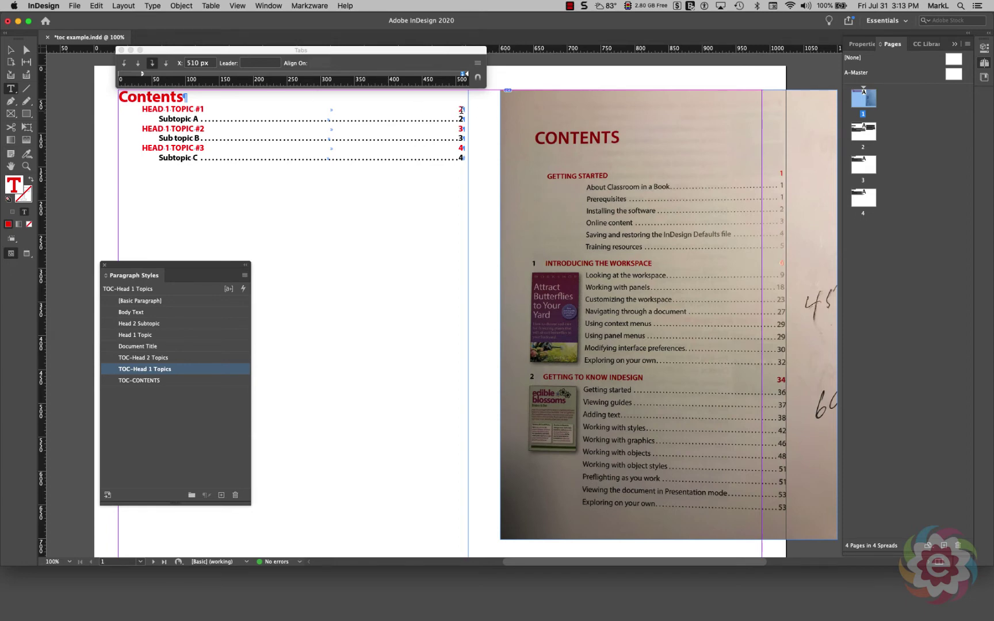
pyautogui.click(159, 97)
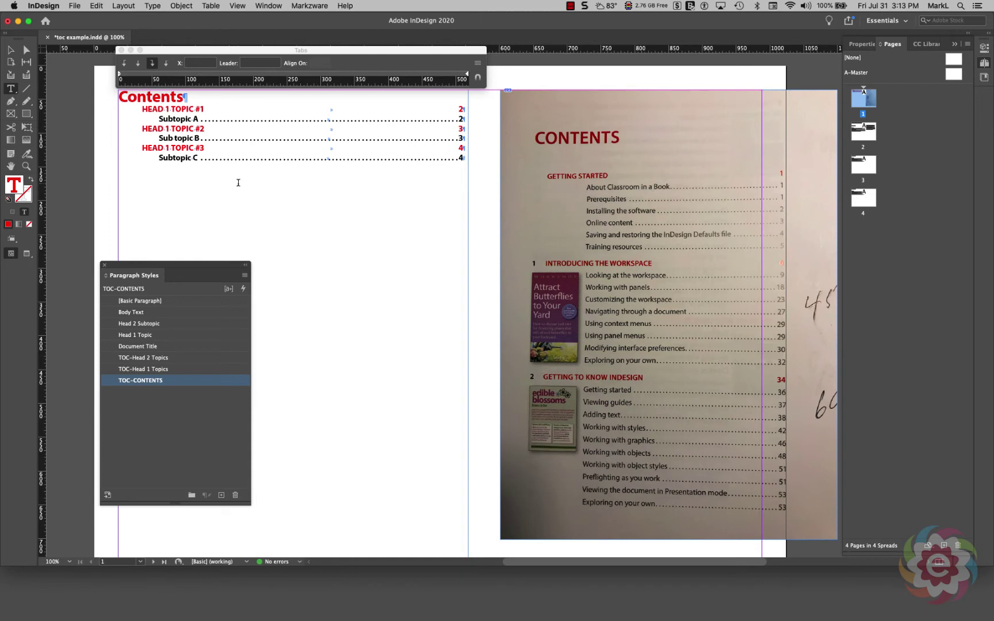
pyautogui.click(122, 50)
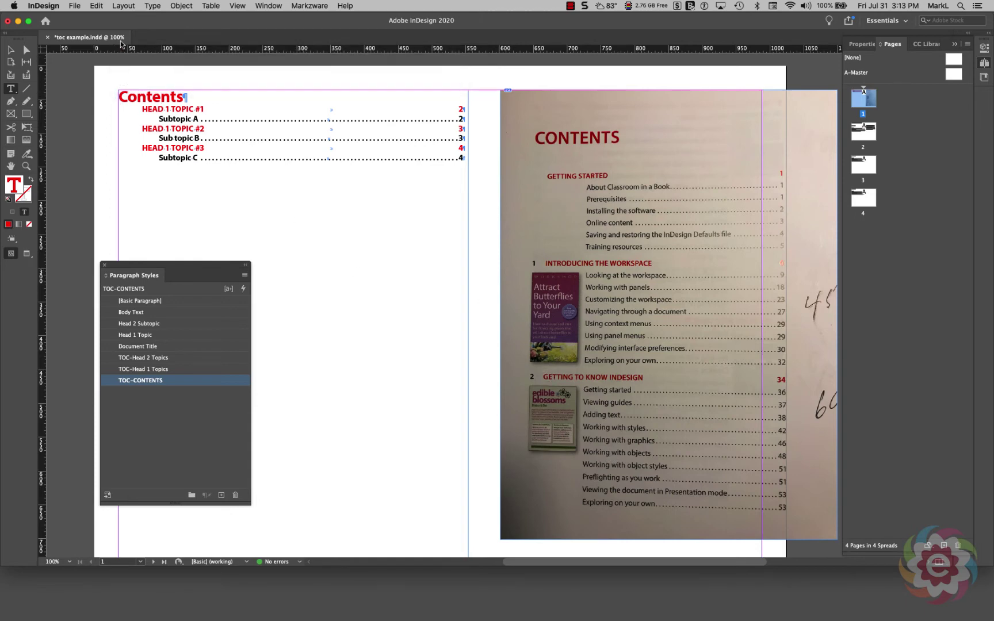
# - Go to page 2, move the paragraph styles list clear of the text and check the document title's style
pyautogui.doubleClick(863, 139)
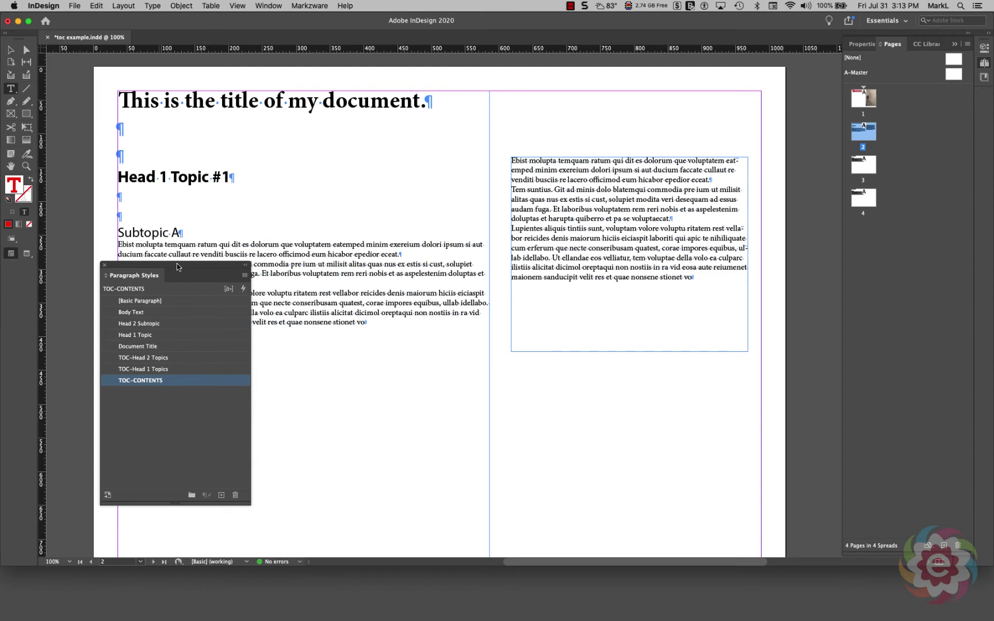
pyautogui.moveTo(176, 267); pyautogui.dragTo(567, 96)
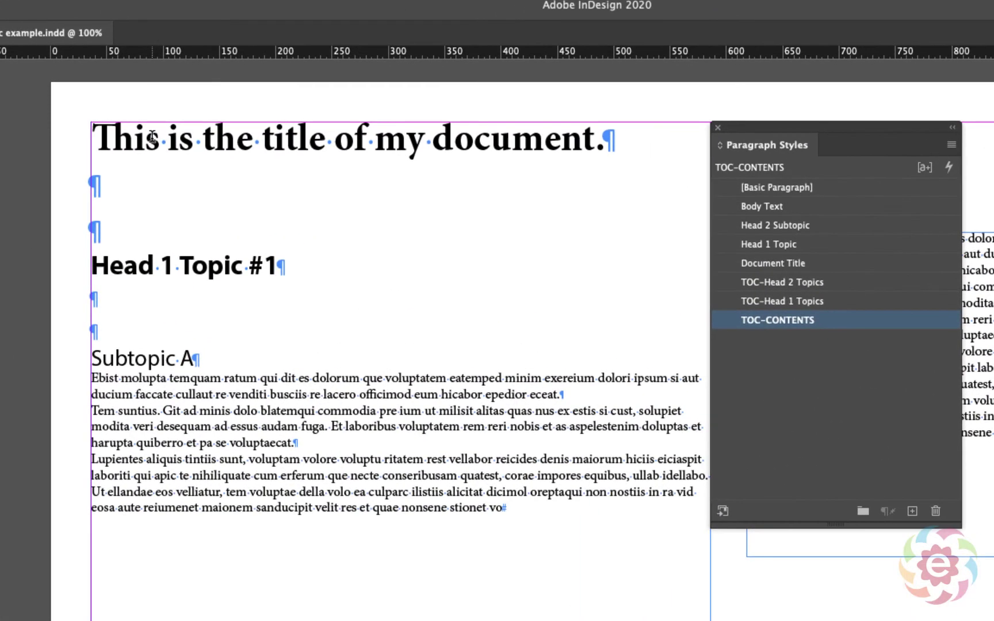
pyautogui.click(154, 100)
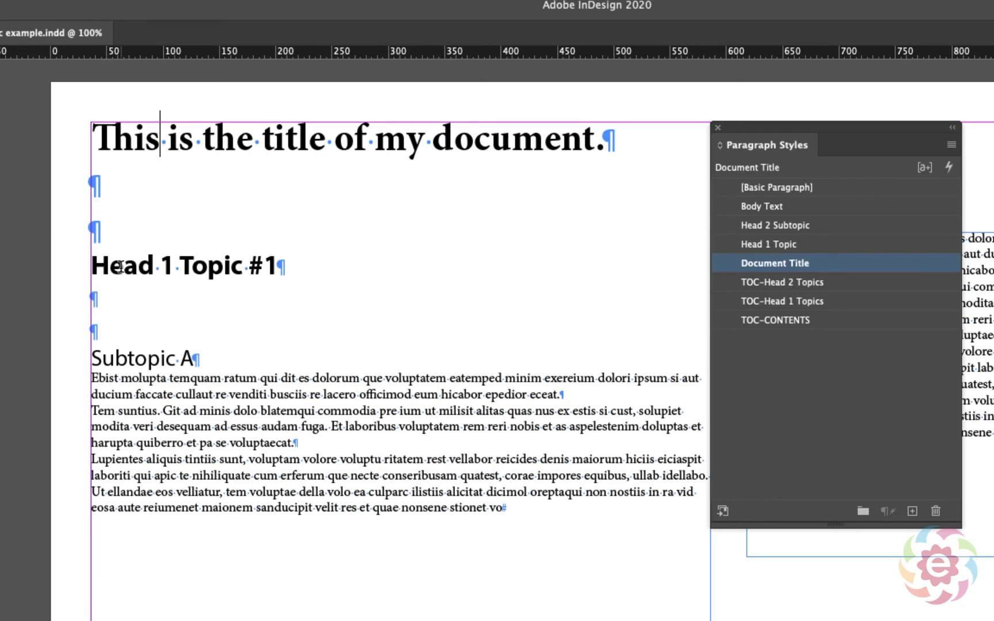
# - Replace "Head 1 Topic" with "Color Blue" in the #1 heading on page 2, and place the cursor in the Subtopic A heading
pyautogui.moveTo(94, 266); pyautogui.dragTo(241, 268)
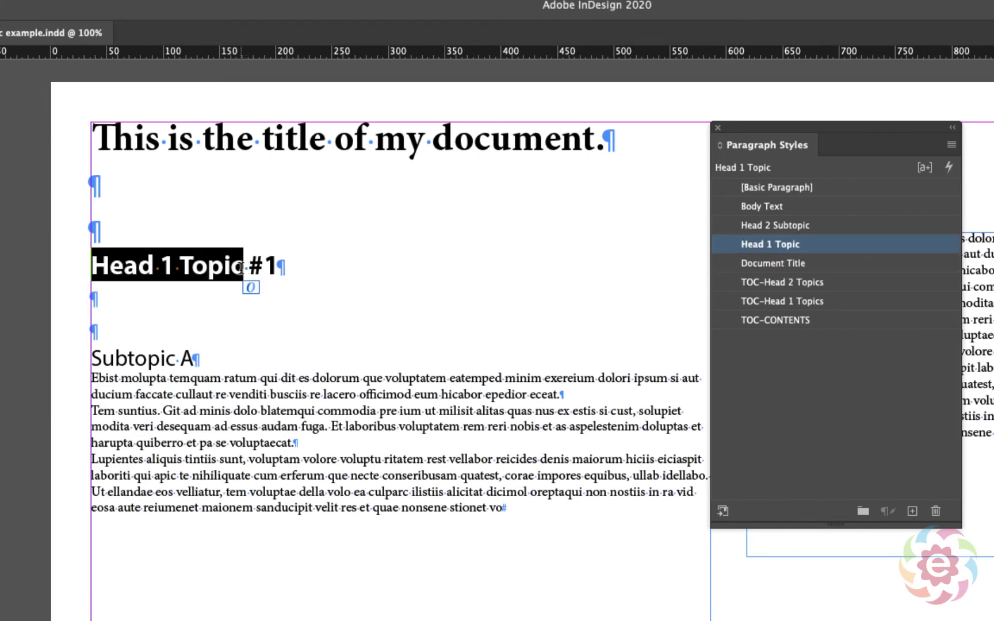
pyautogui.write('Color')
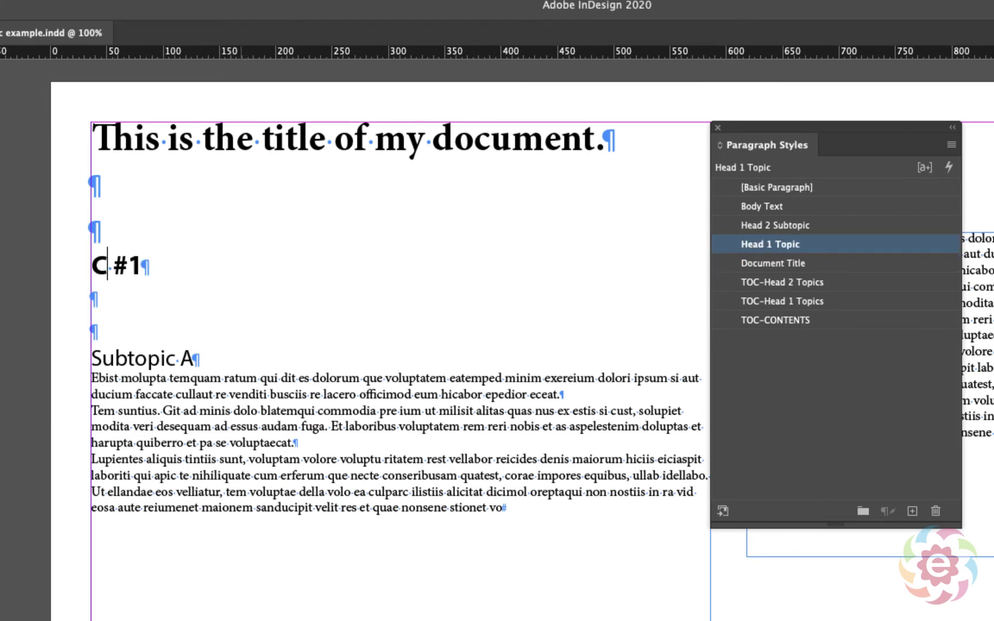
pyautogui.write(' Blue')
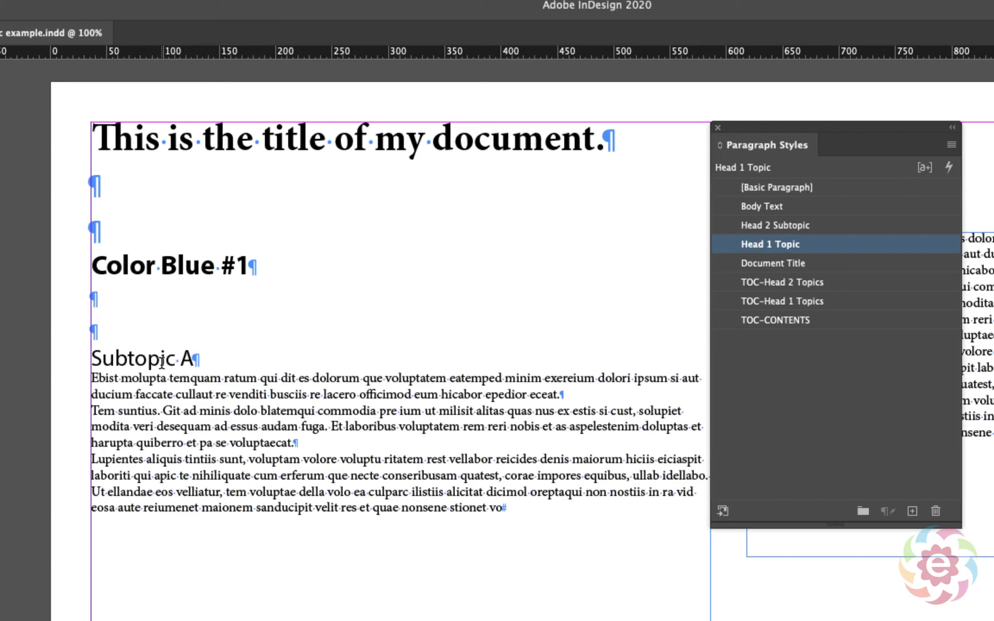
pyautogui.click(102, 360)
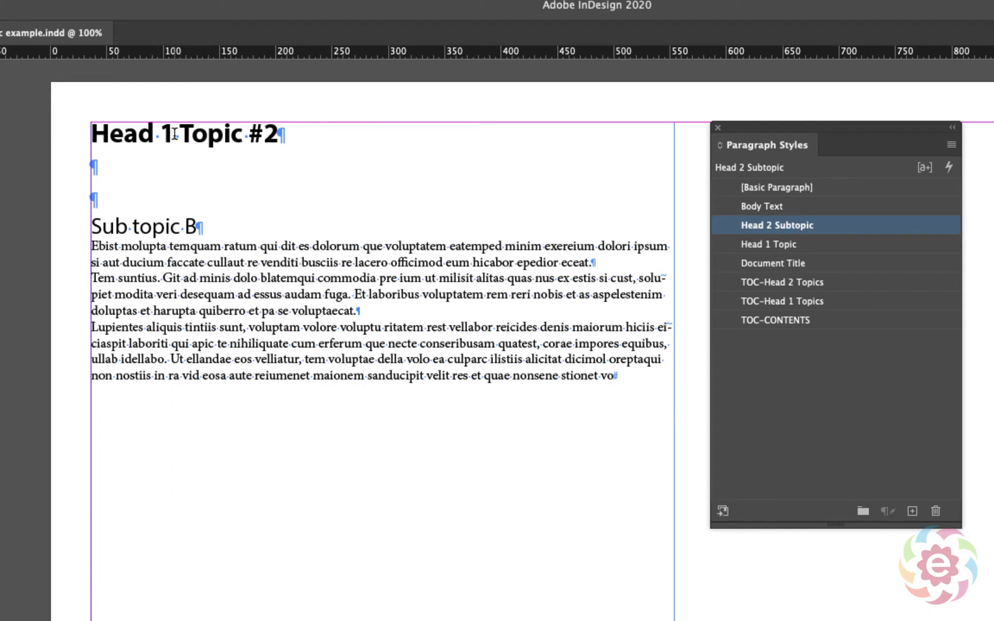
# - Replace "Head 1 Topic" with "Yellow" in the #2 heading on page 3
pyautogui.moveTo(244, 135); pyautogui.dragTo(0, 94)
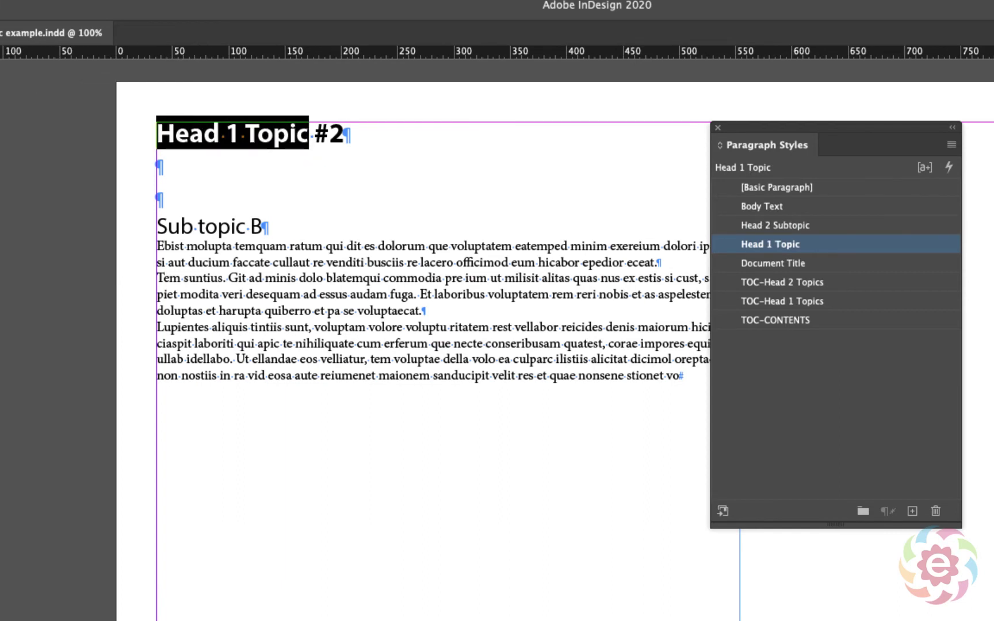
pyautogui.write('Yello')
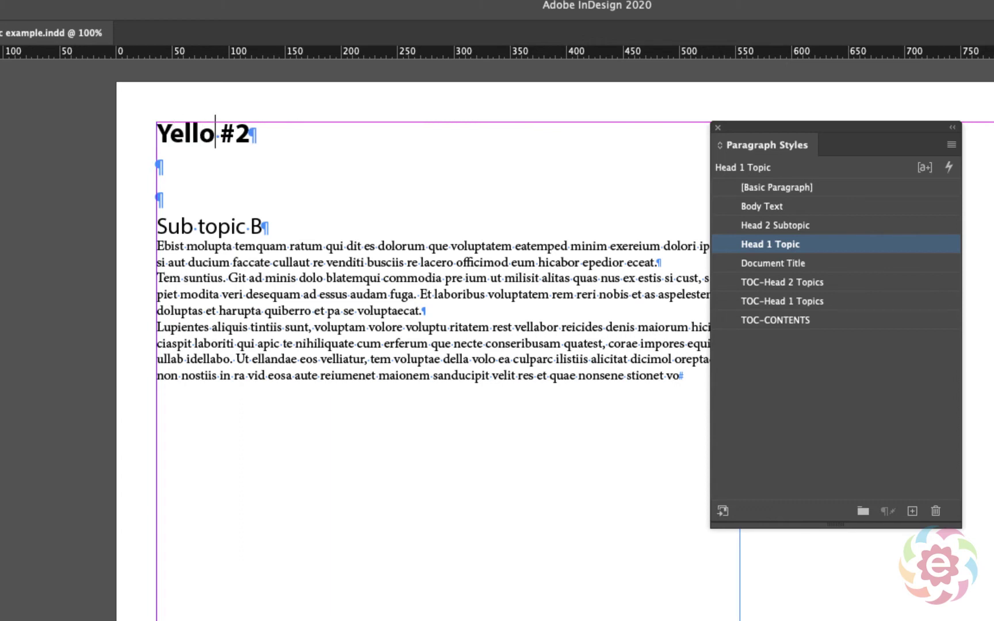
pyautogui.write('w')
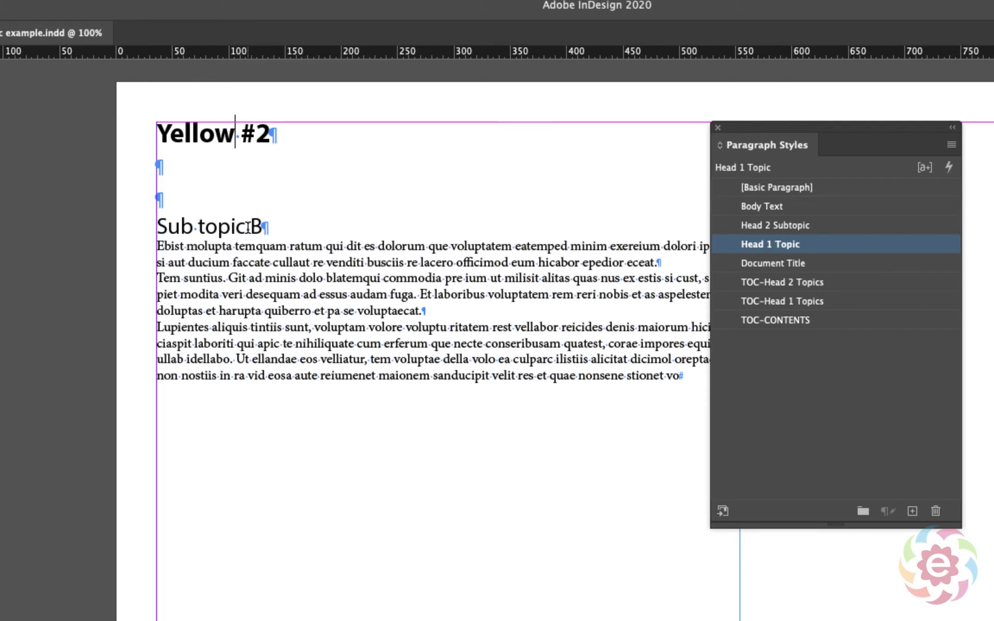
# - Add a "2" to the Sub topic B subheading under the Yellow #2 heading
pyautogui.moveTo(248, 227); pyautogui.dragTo(122, 223)
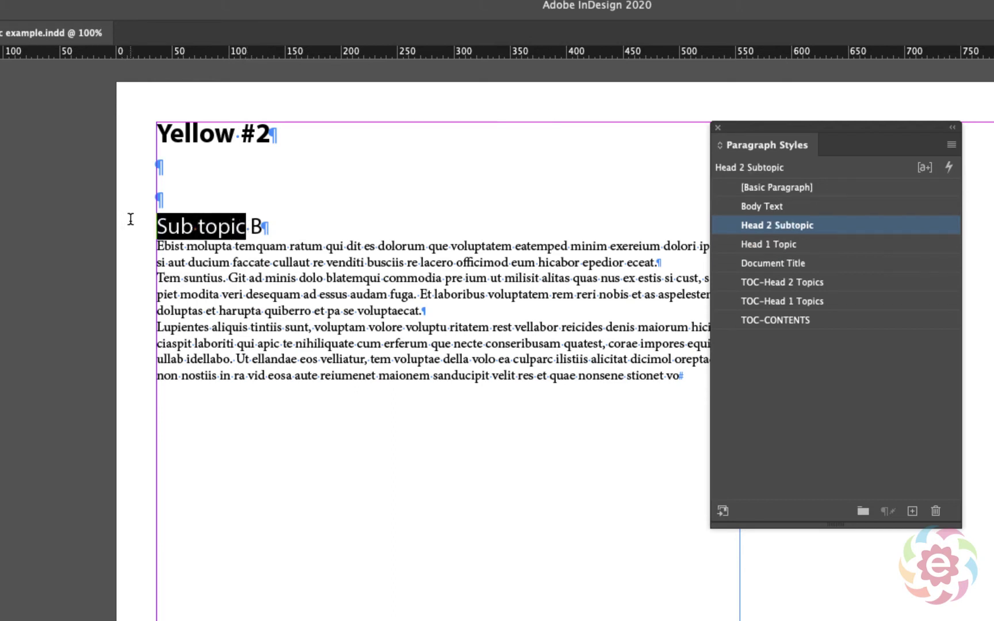
pyautogui.click(257, 225)
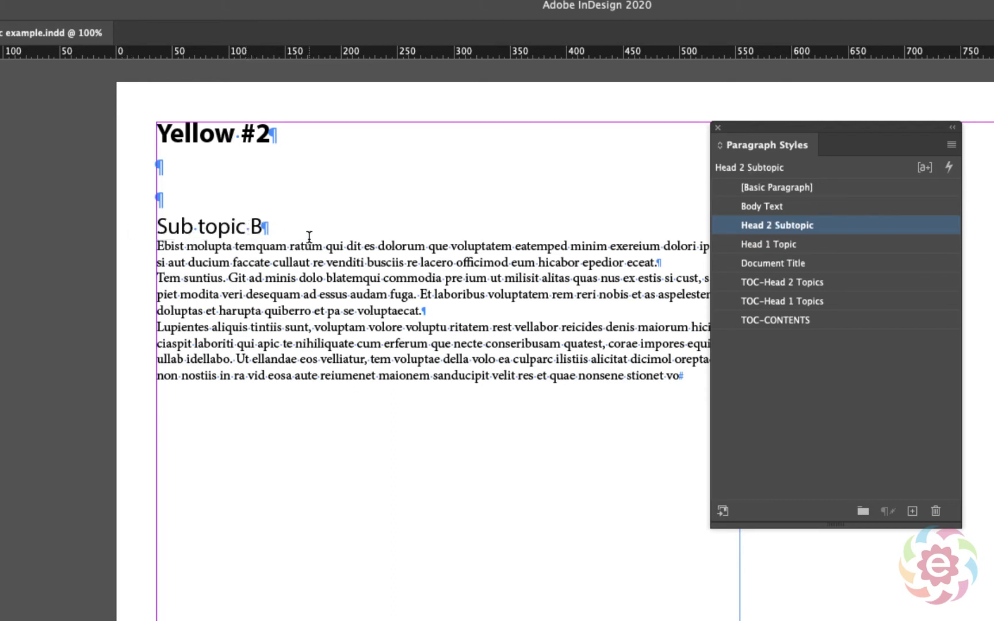
pyautogui.write('s')
pyautogui.press('BackSpace')
pyautogui.write('2')
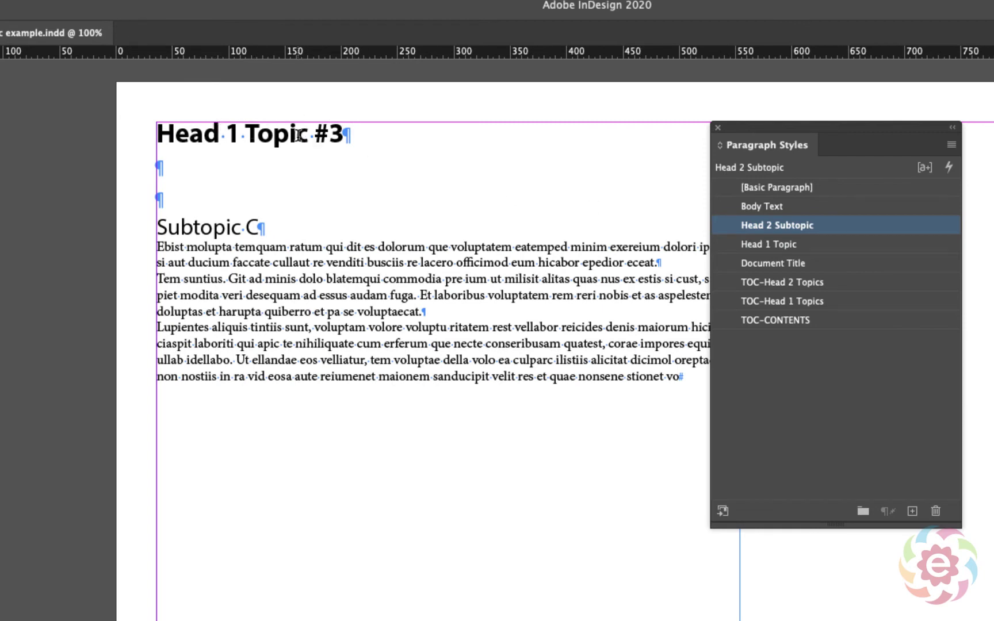
# - Replace "Head 1 Topic" with "Red" in the #3 heading on page 4, and insert "3" before the C in its subheading
pyautogui.moveTo(308, 135); pyautogui.dragTo(122, 109)
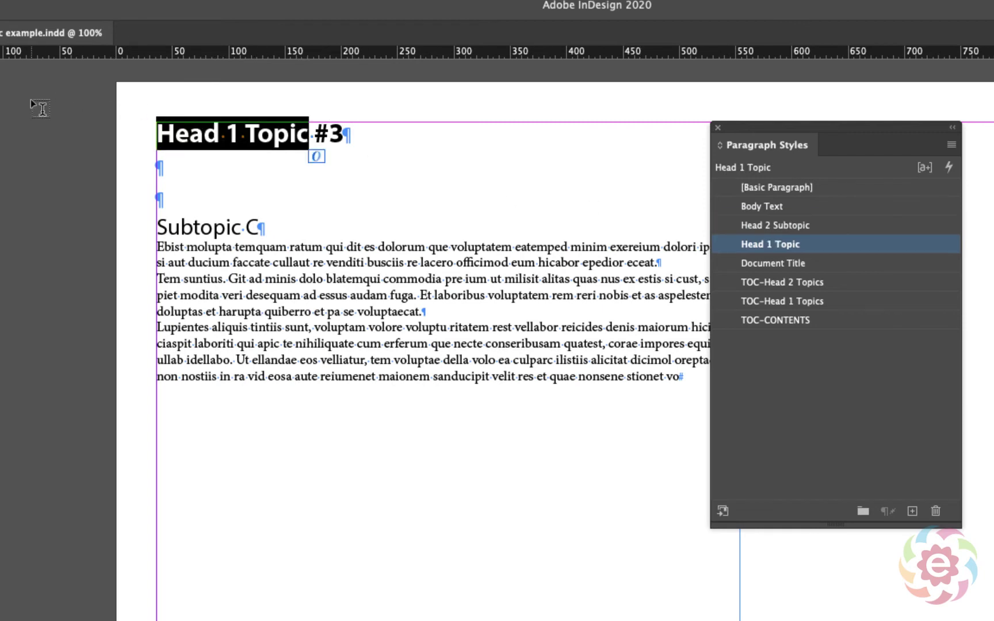
pyautogui.write('Red')
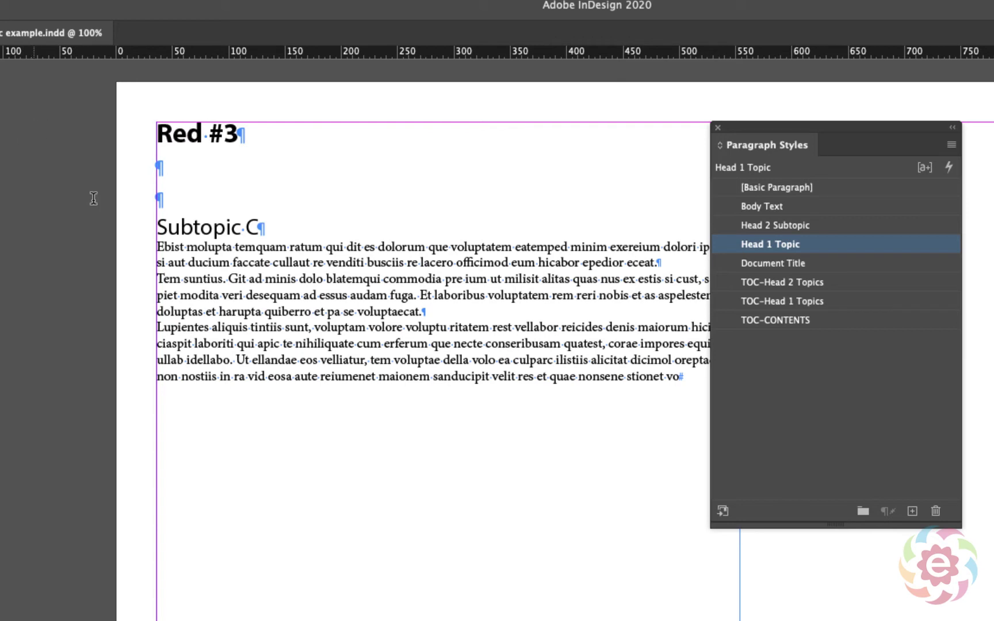
pyautogui.click(244, 230)
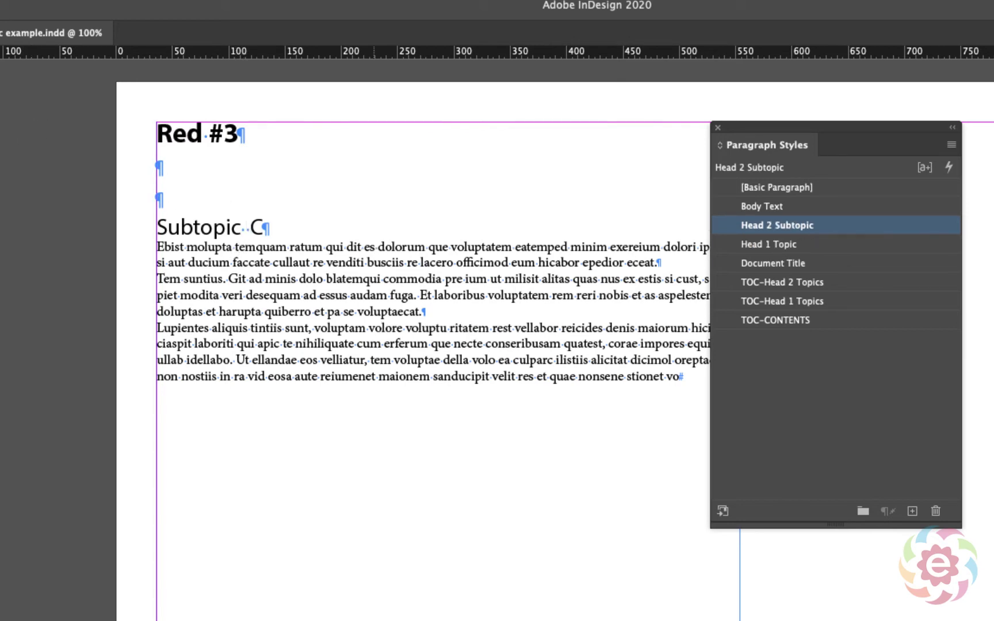
pyautogui.write('3')
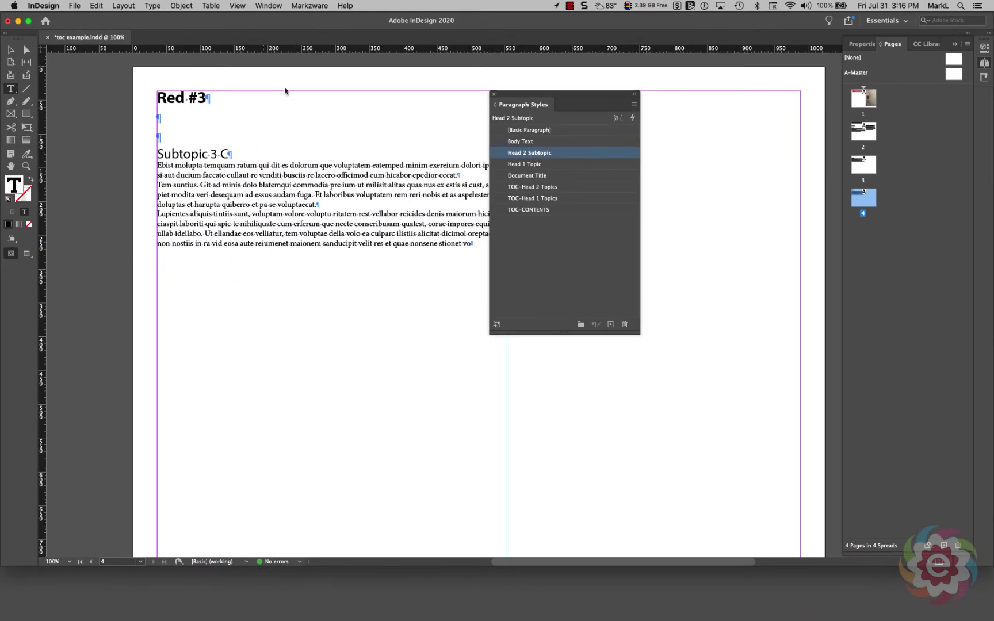
# - In the table of contents settings, change the title to "MKL Color Contents" and assign it the TOC-CONTENTS style
pyautogui.click(124, 6)
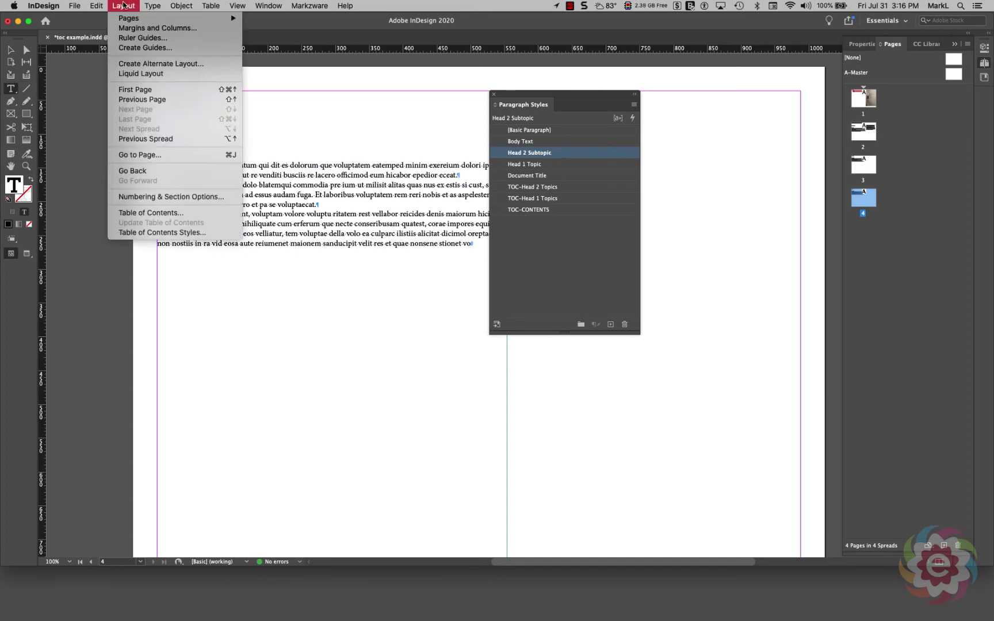
pyautogui.click(194, 213)
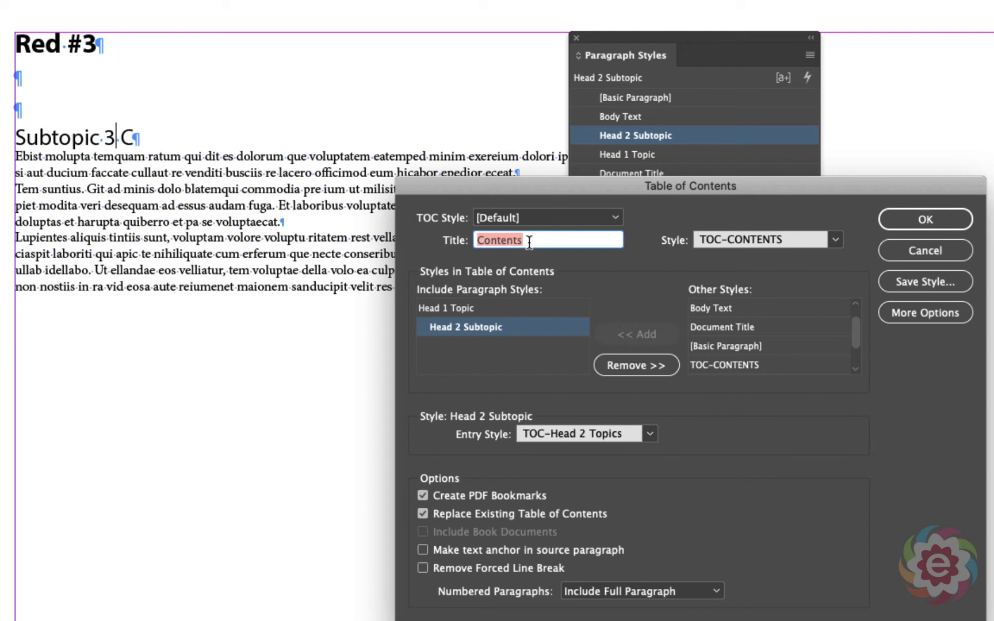
pyautogui.write('MKL ')
pyautogui.write('Cont')
pyautogui.write('ent')
pyautogui.write('s')
pyautogui.write('olor ')
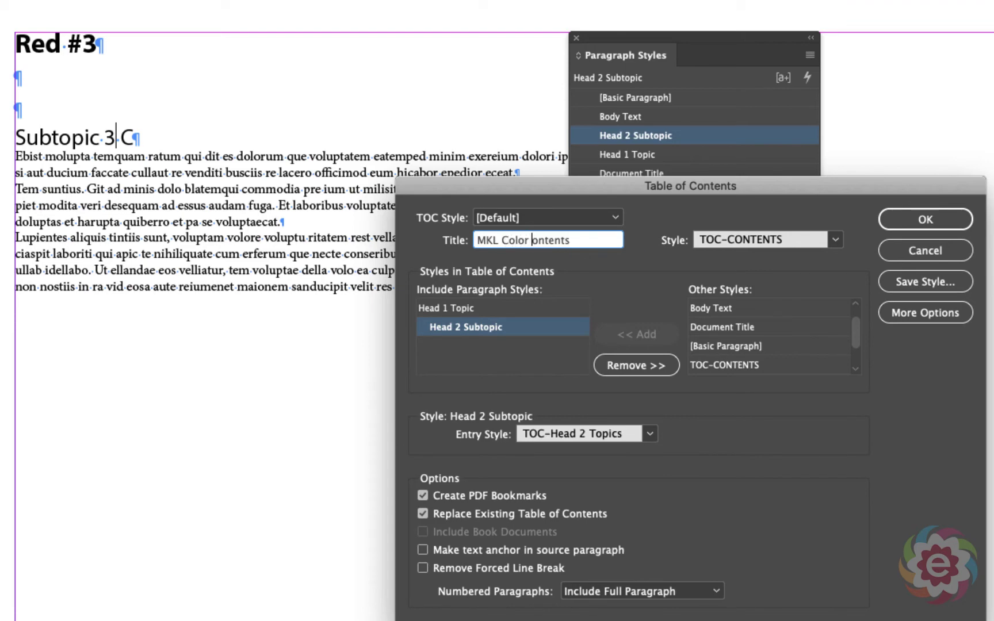
pyautogui.write('C')
pyautogui.click(836, 239)
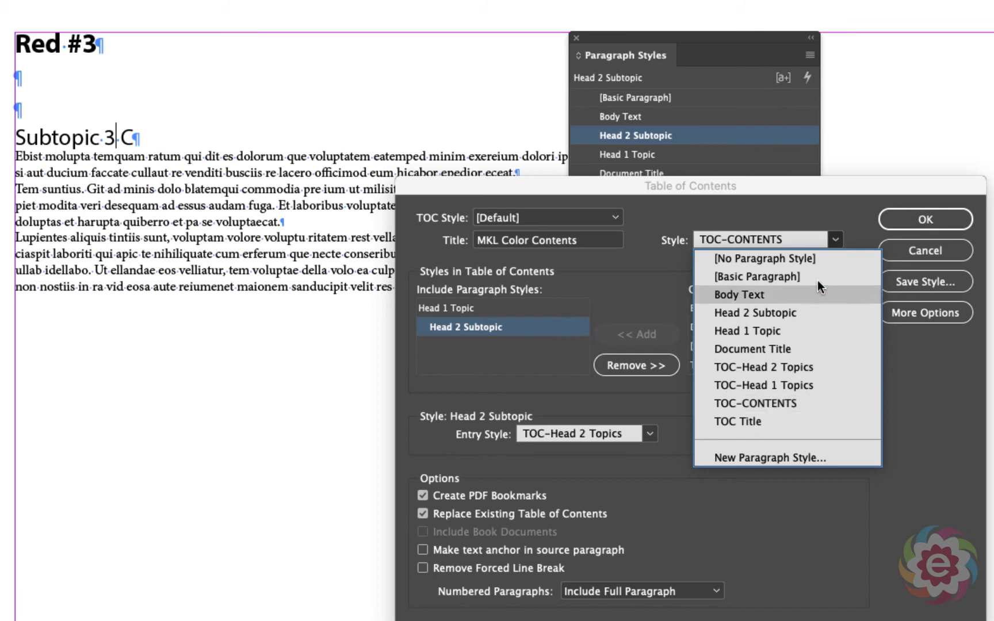
pyautogui.click(776, 404)
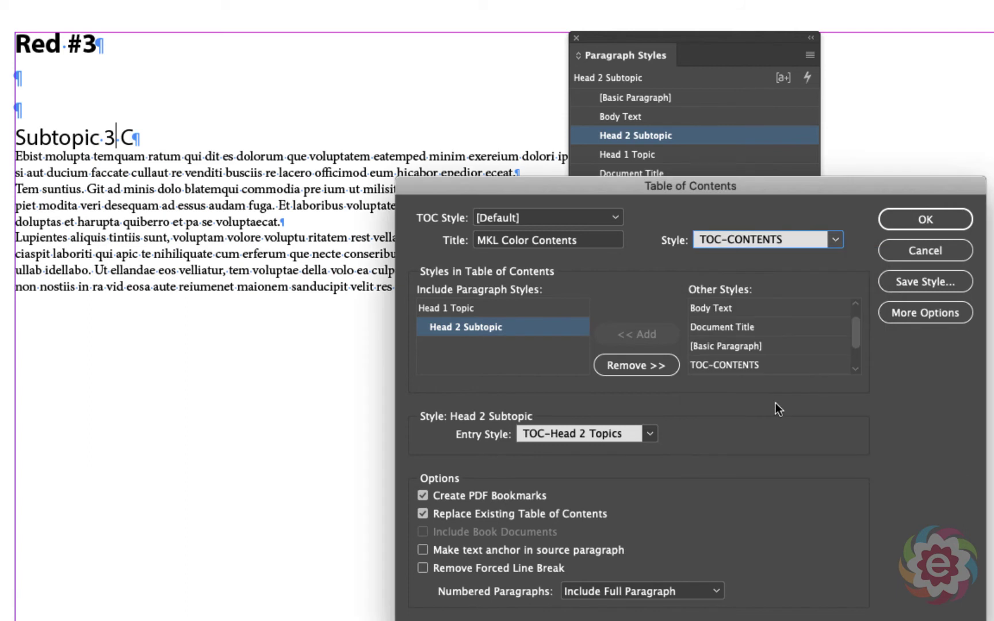
# - Remove Head 1 Topic and Head 2 Subtopic from the paragraph styles included in the table of contents
pyautogui.click(536, 309)
pyautogui.click(636, 366)
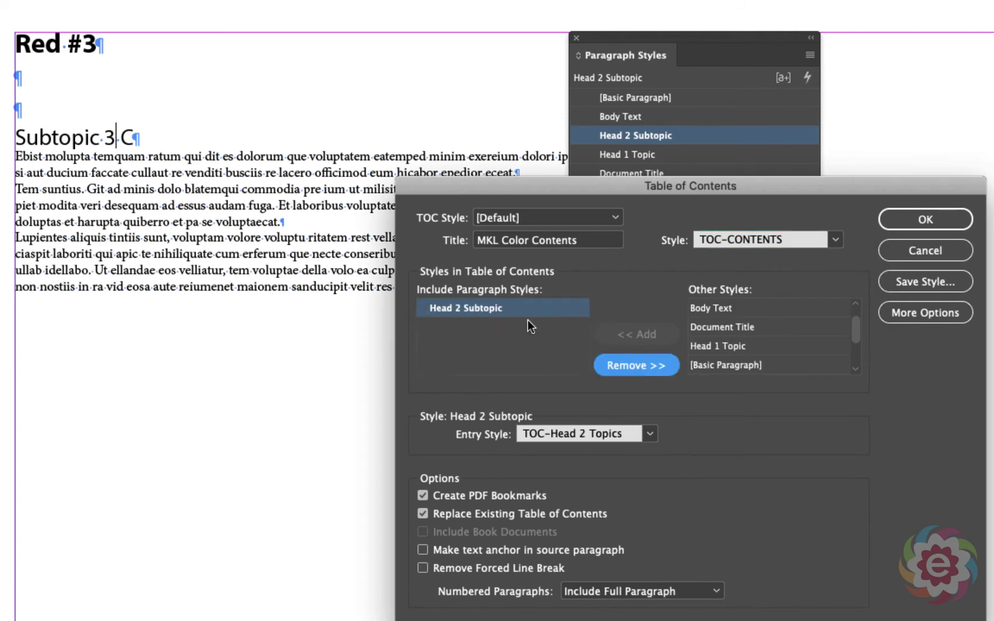
pyautogui.click(532, 318)
pyautogui.click(637, 367)
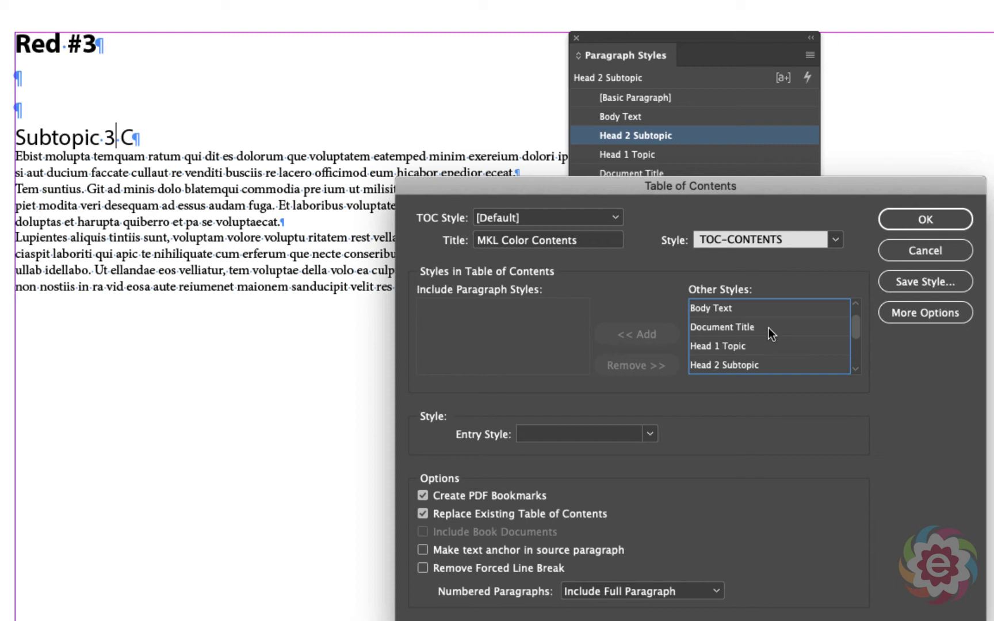
# - Add Head 1 Topic and Head 2 Subtopic, in that order, to the included paragraph styles
pyautogui.click(856, 369)
pyautogui.click(856, 369)
pyautogui.click(856, 368)
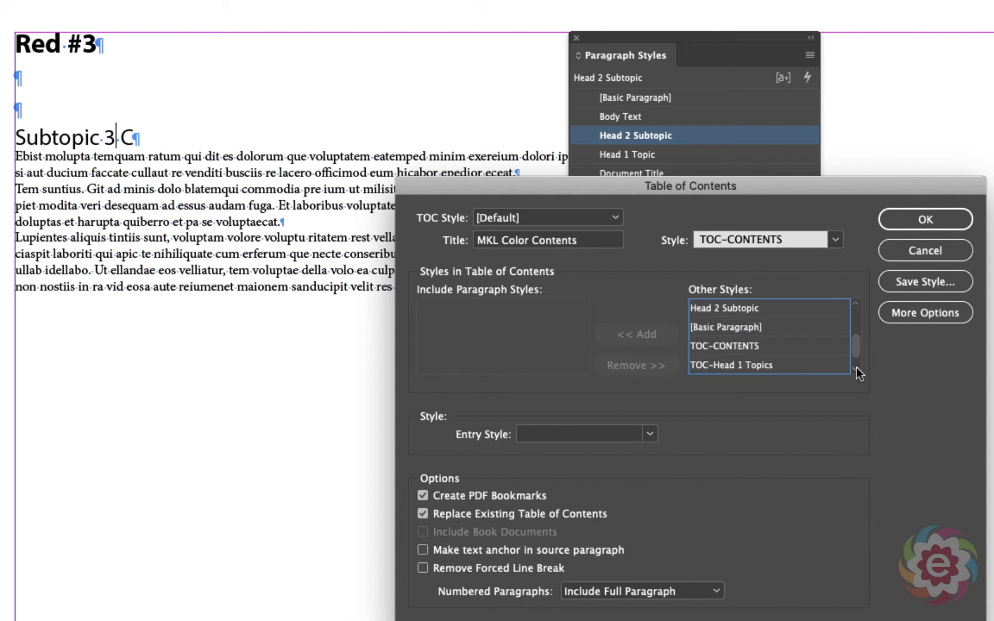
pyautogui.click(856, 369)
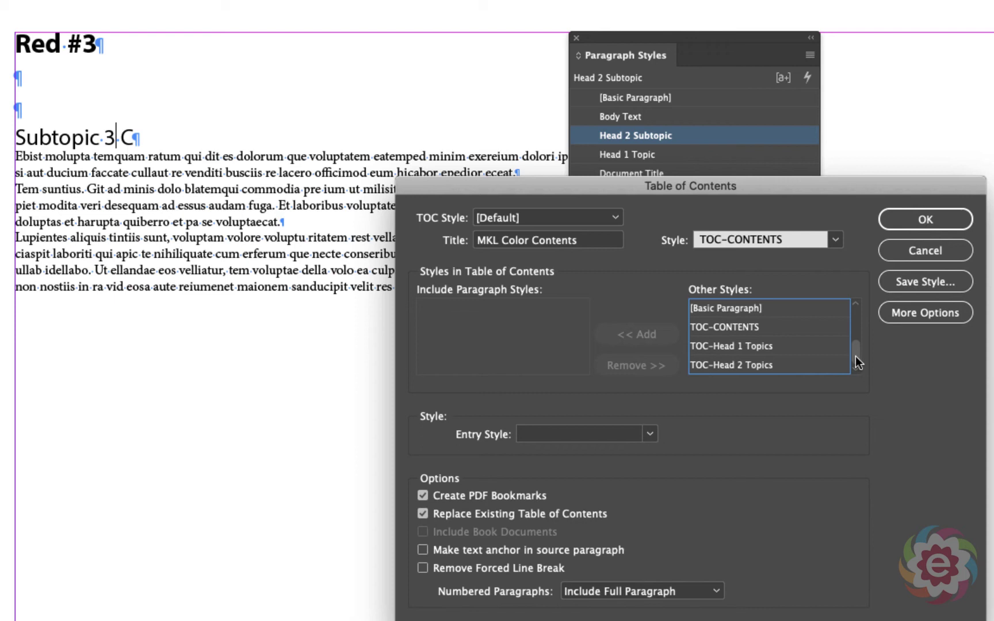
pyautogui.moveTo(855, 357); pyautogui.dragTo(859, 338)
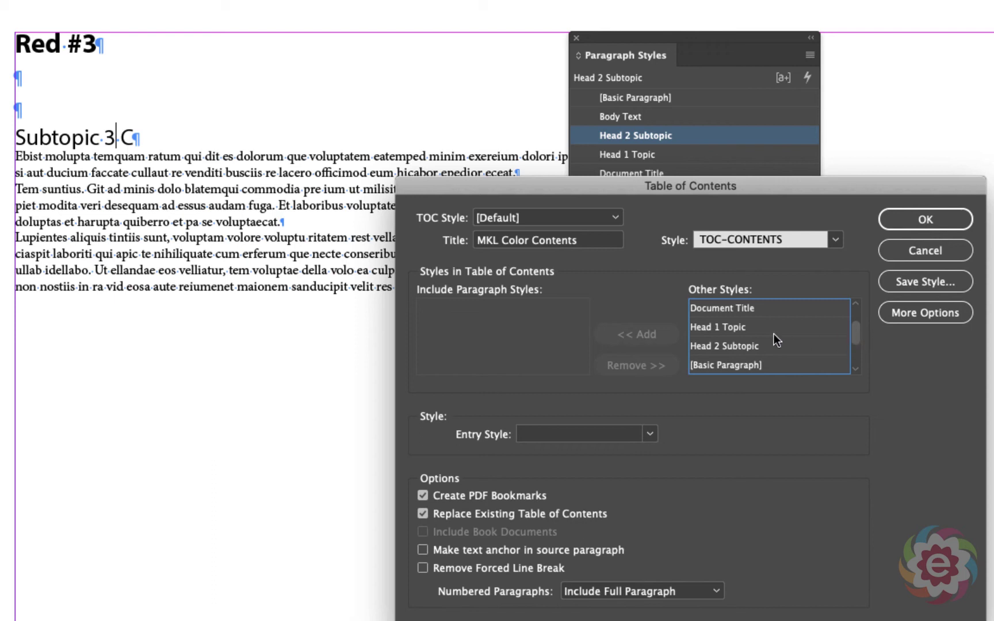
pyautogui.doubleClick(728, 329)
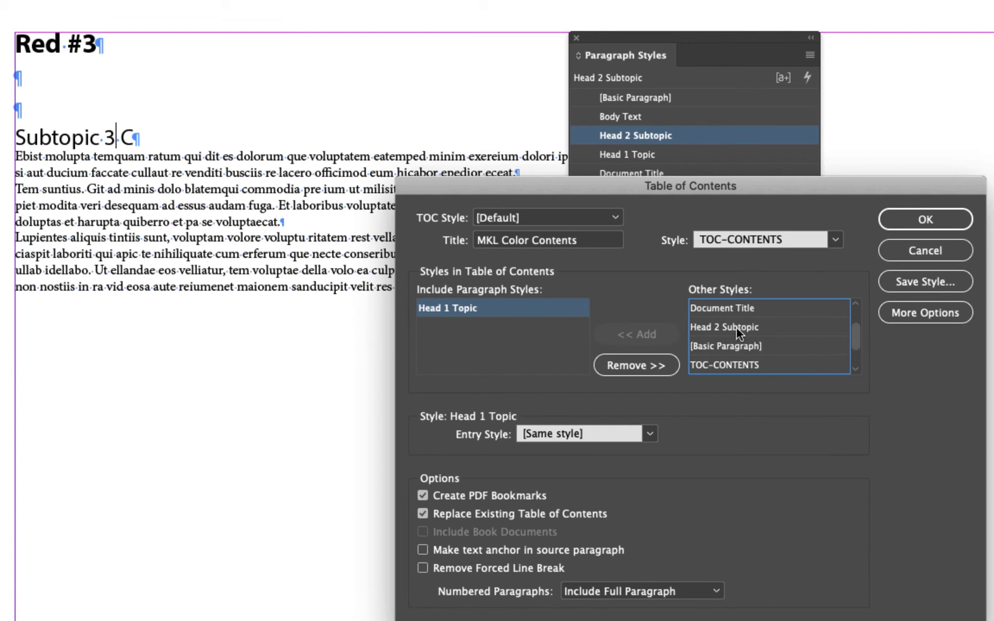
pyautogui.doubleClick(737, 327)
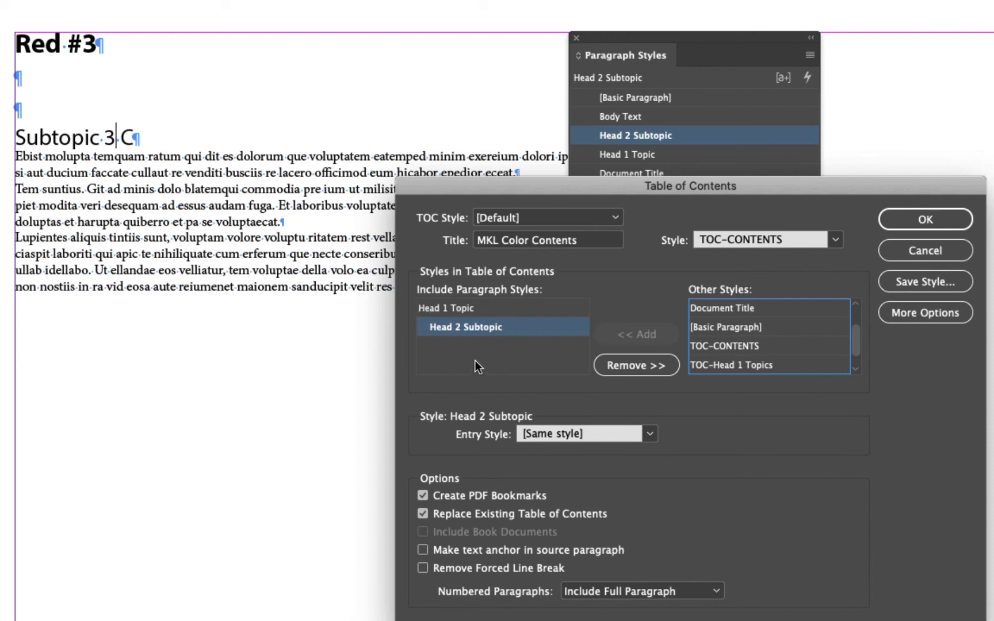
# - Set the entry style to TOC-Head 1 Topics for Head 1 Topic and TOC-Head 2 Topics for Head 2 Subtopic
pyautogui.click(466, 308)
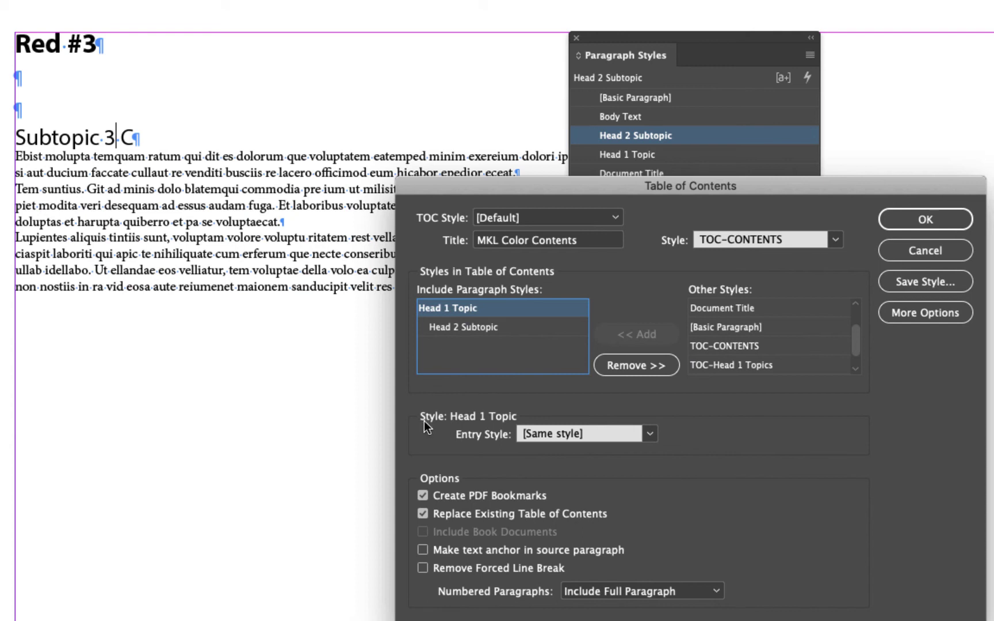
pyautogui.click(650, 434)
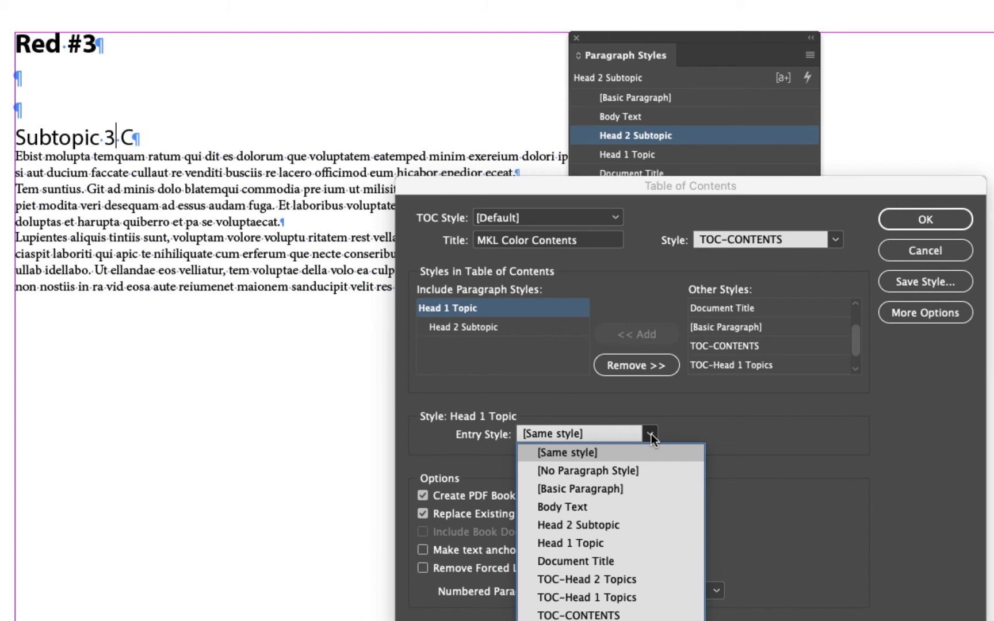
pyautogui.click(648, 598)
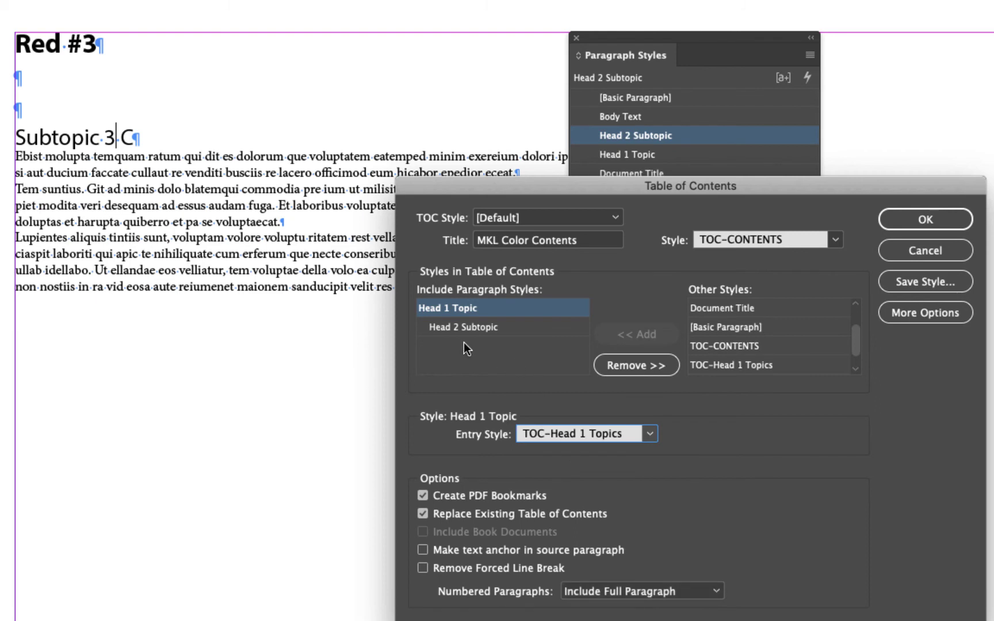
pyautogui.click(466, 327)
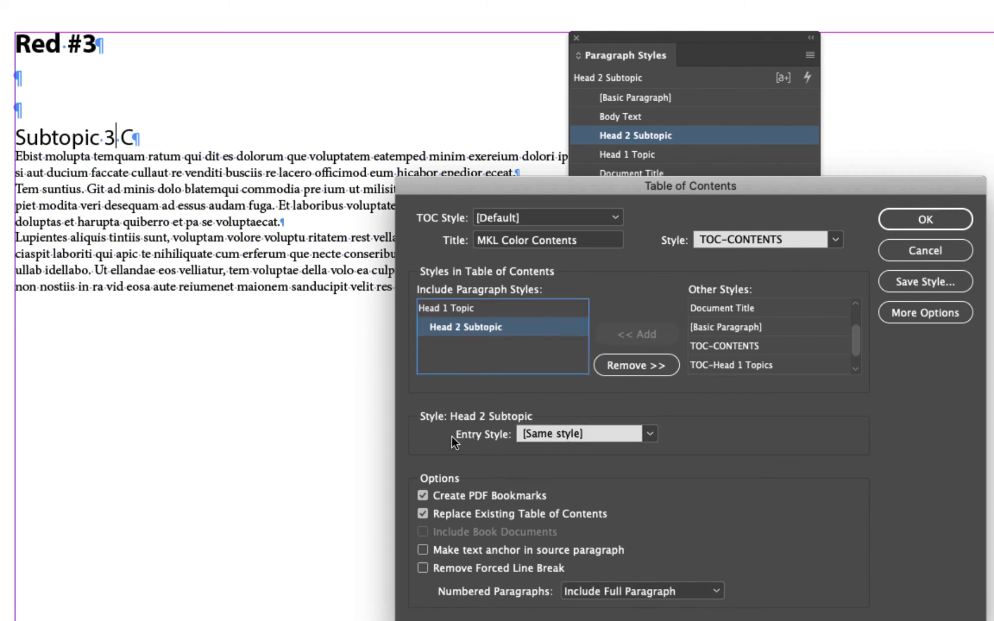
pyautogui.click(646, 437)
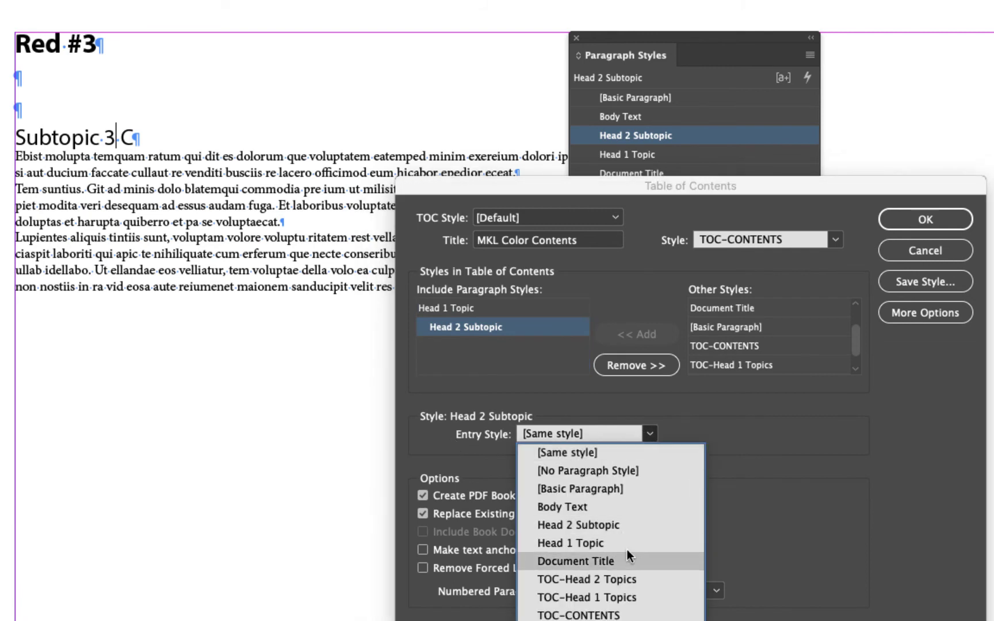
pyautogui.click(637, 577)
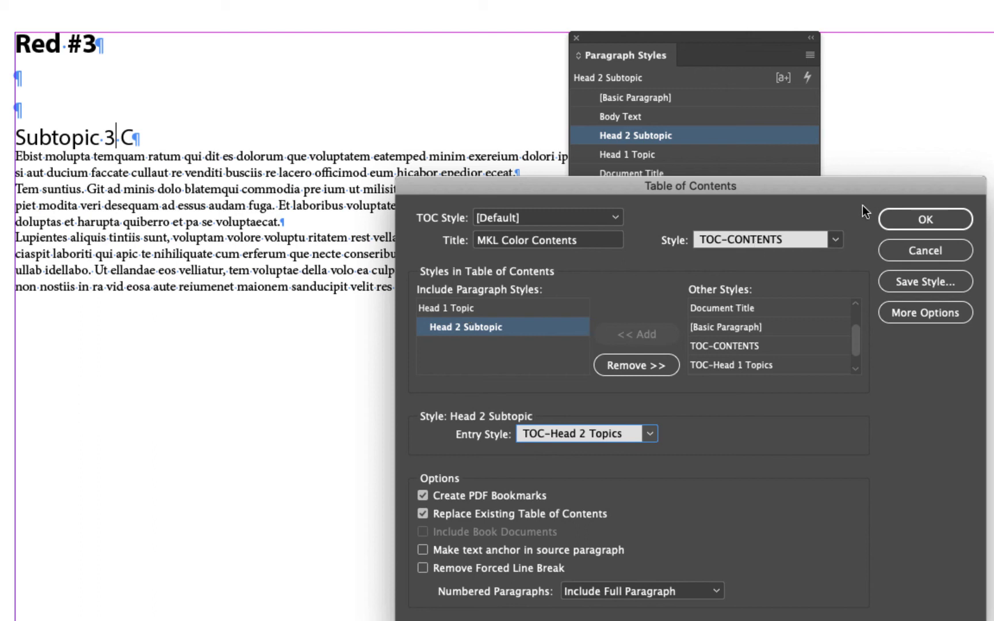
# - Update the existing table of contents with these settings and show it on page 1, clear of the paragraph styles list
pyautogui.click(917, 219)
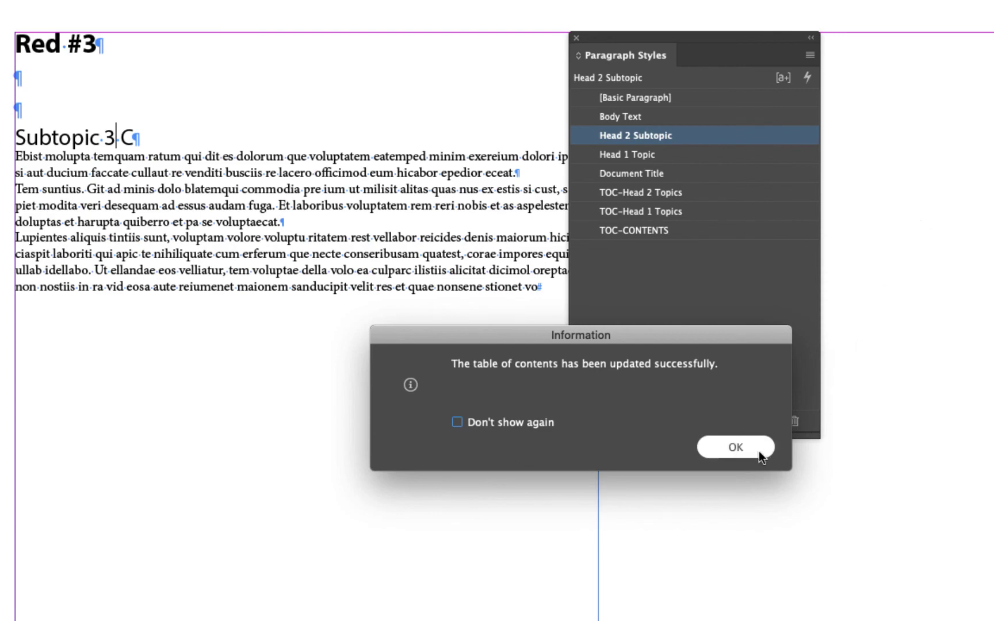
pyautogui.click(743, 448)
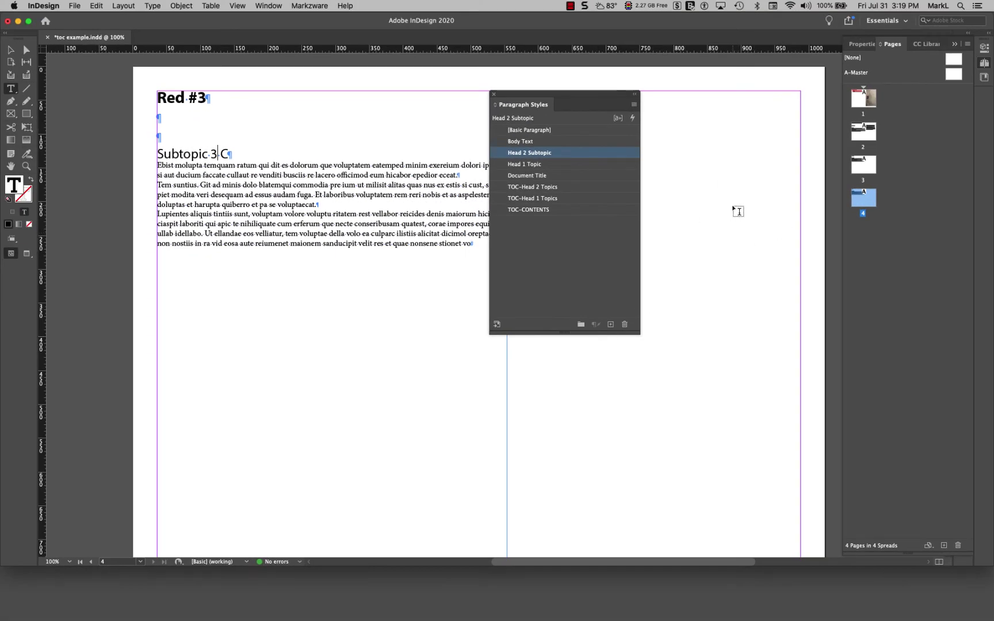
pyautogui.doubleClick(857, 101)
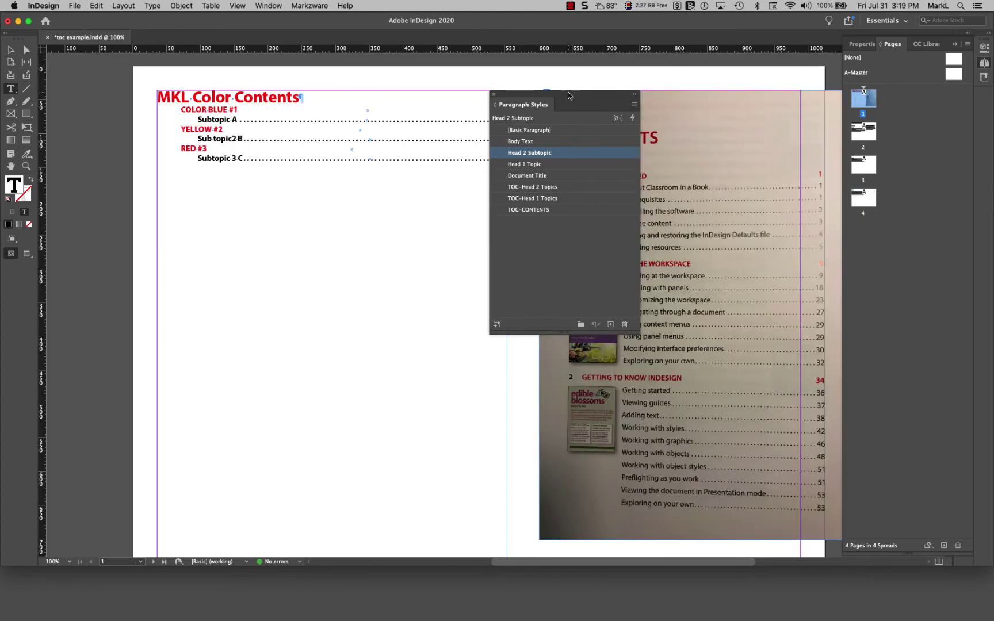
pyautogui.moveTo(569, 94); pyautogui.dragTo(676, 101)
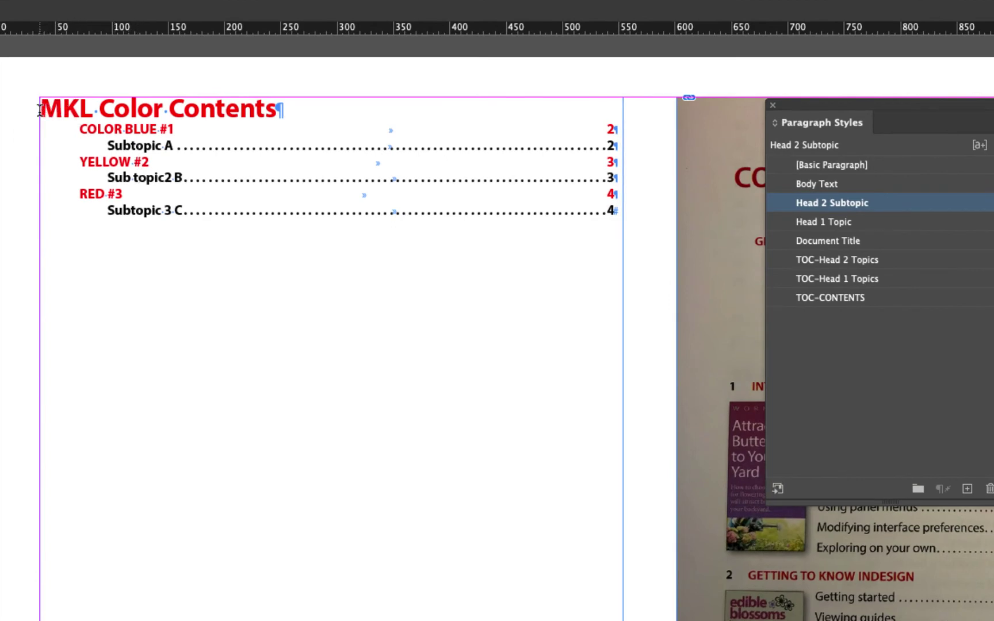
# - Delete all the table of contents text on page 1 and reset the empty frame to the [Basic Paragraph] style
pyautogui.moveTo(41, 109); pyautogui.dragTo(456, 229)
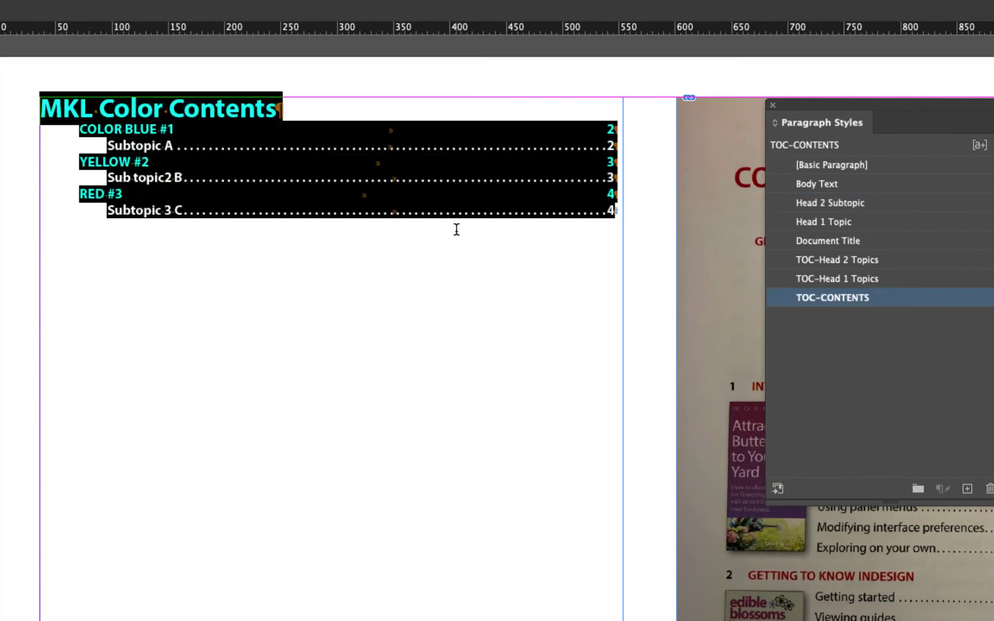
pyautogui.press('BackSpace')
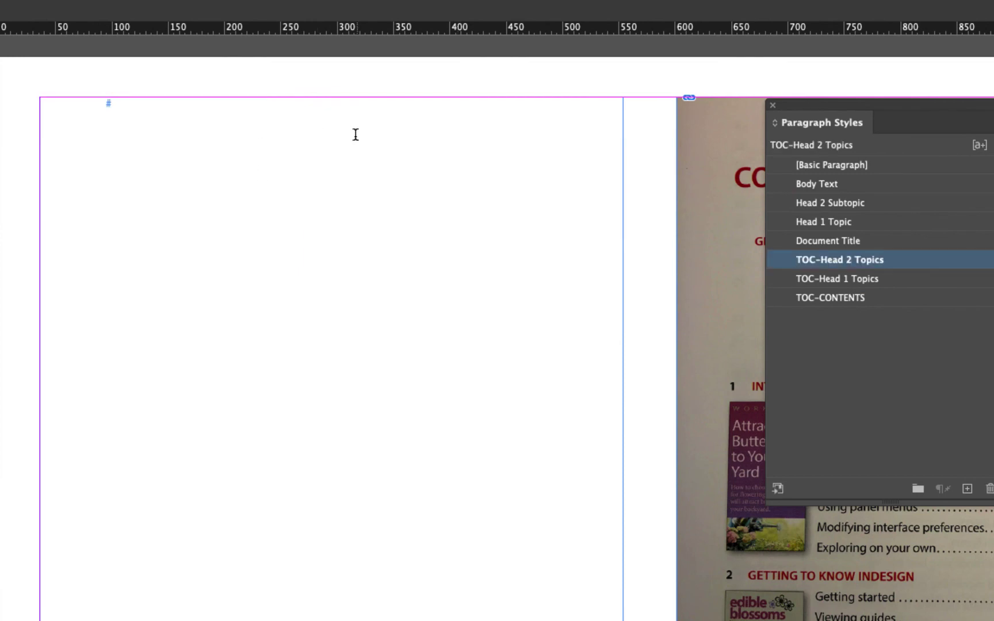
pyautogui.click(839, 164)
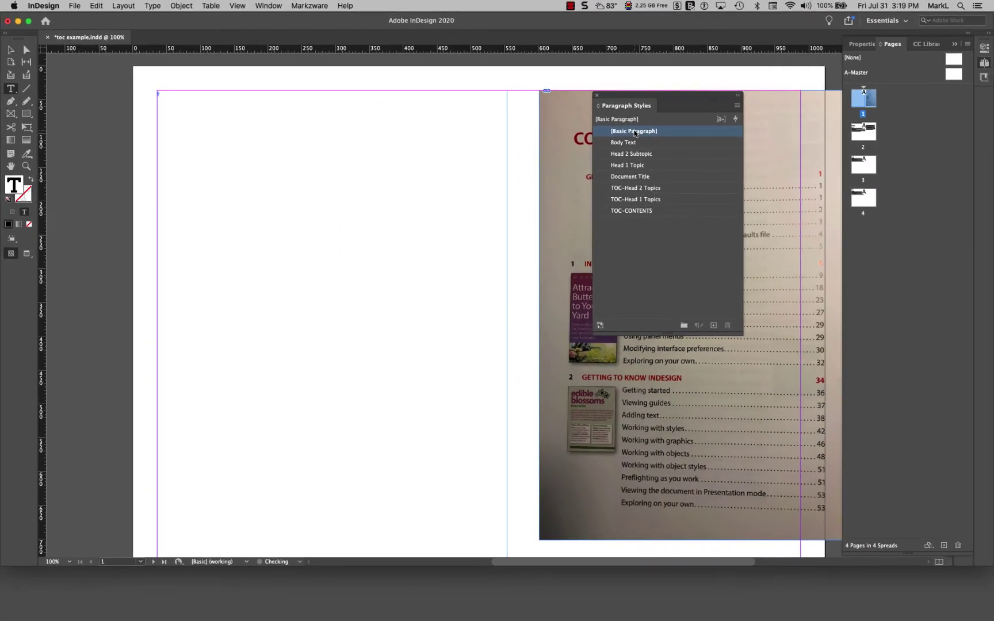
# - Regenerate the table of contents in the empty frame on page 1 using the current table of contents settings
pyautogui.click(123, 5)
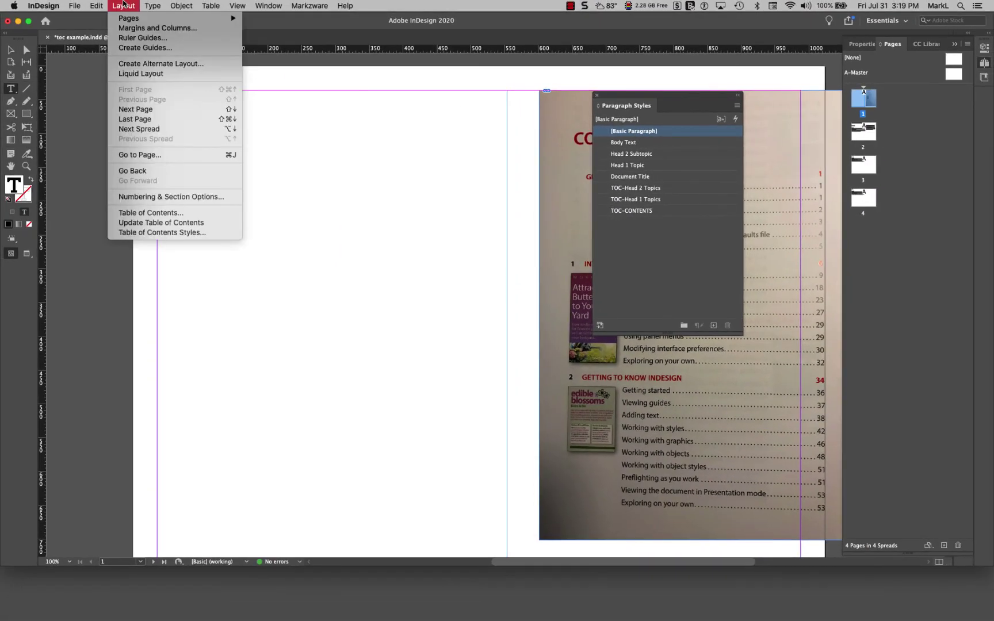
pyautogui.click(175, 218)
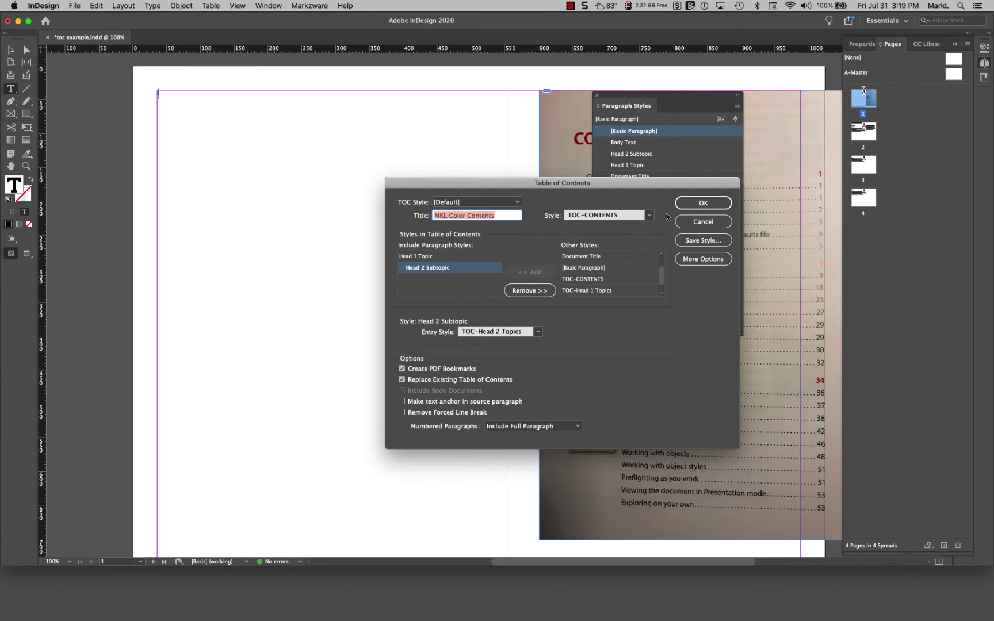
pyautogui.click(688, 204)
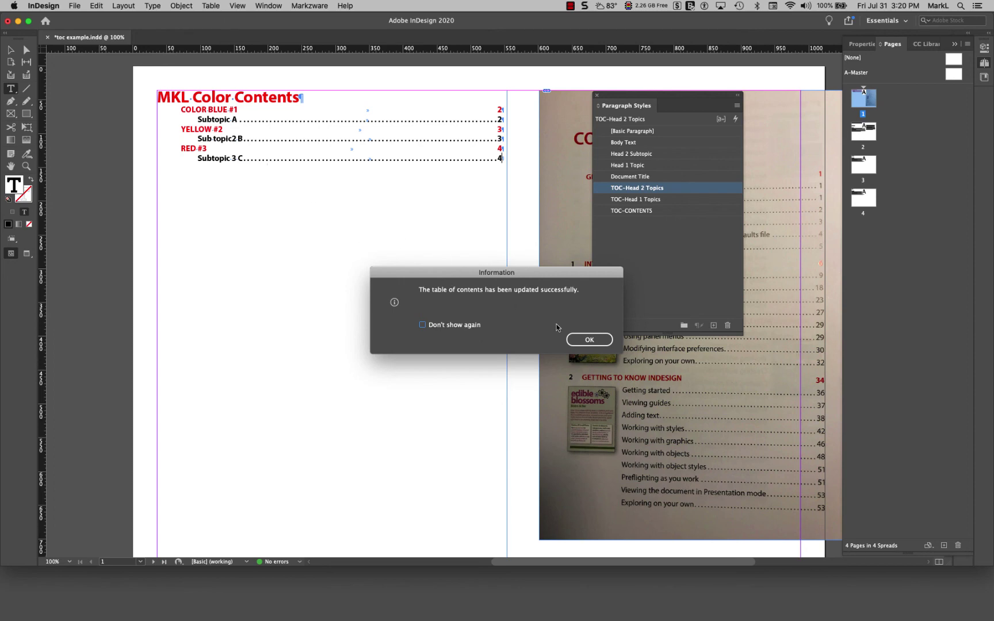
pyautogui.click(579, 341)
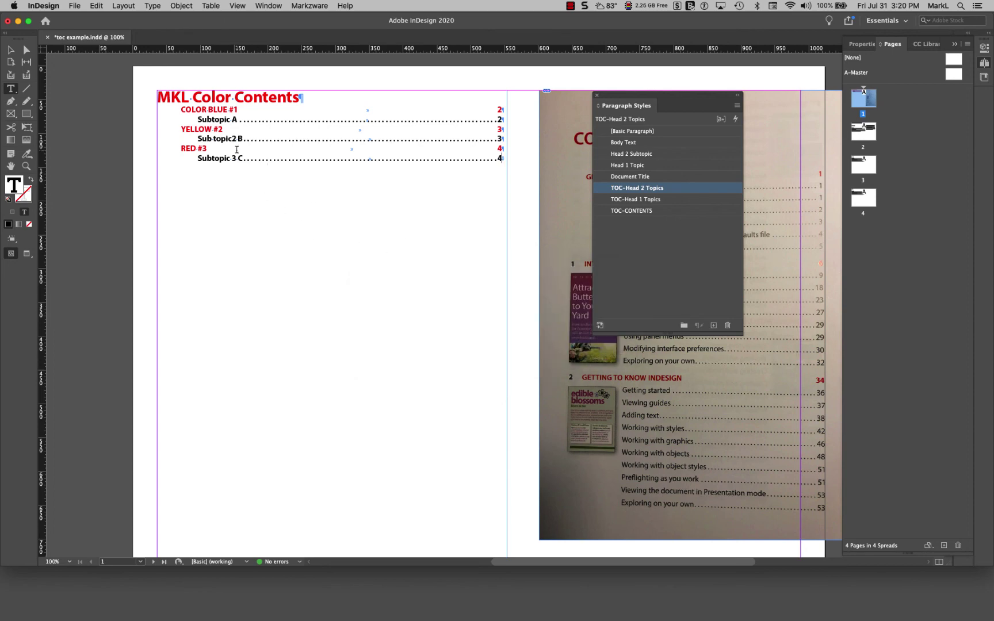